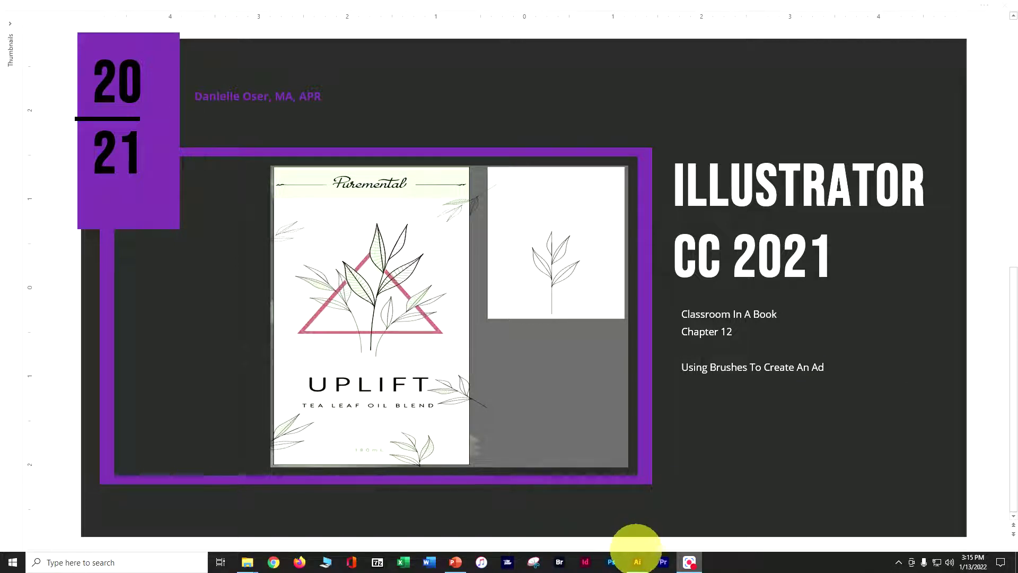
# Step: Switch from PowerPoint to the Illustrator ad document using the taskbar
pyautogui.click(637, 563)
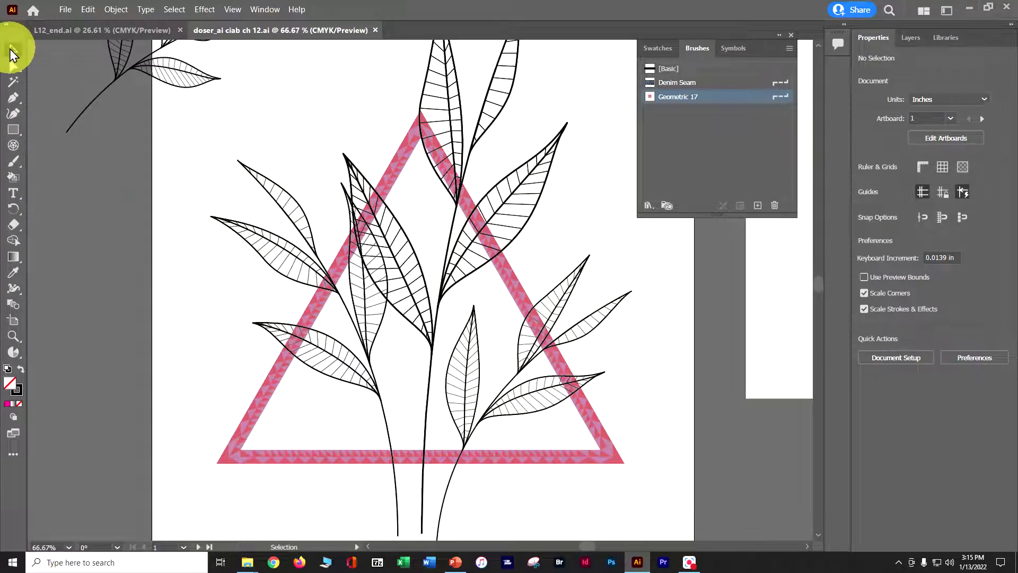
# Step: On artboard 2, select the small ornament, zoom in to 150%, and open the Brushes panel menu
pyautogui.click(198, 547)
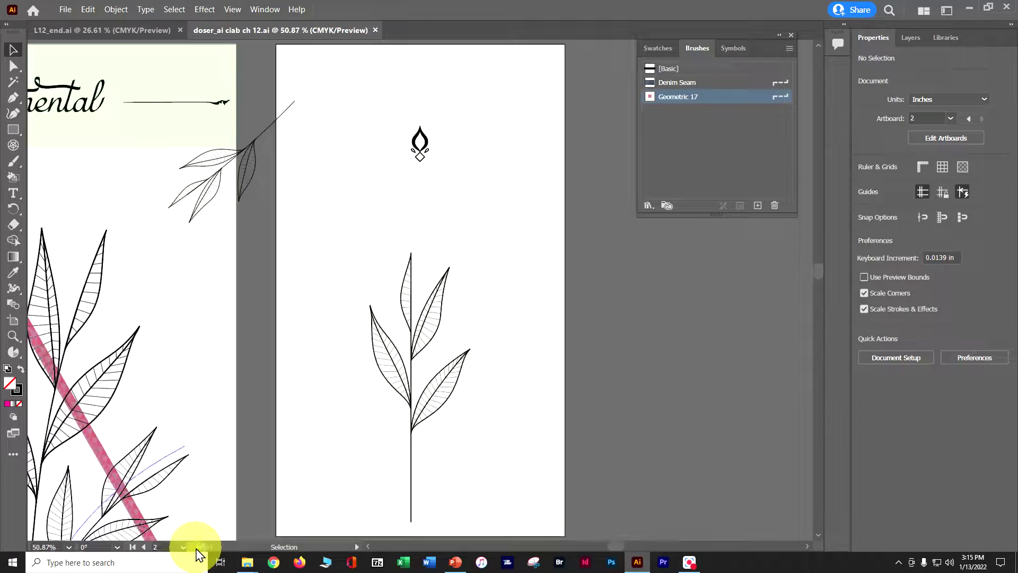
pyautogui.click(425, 143)
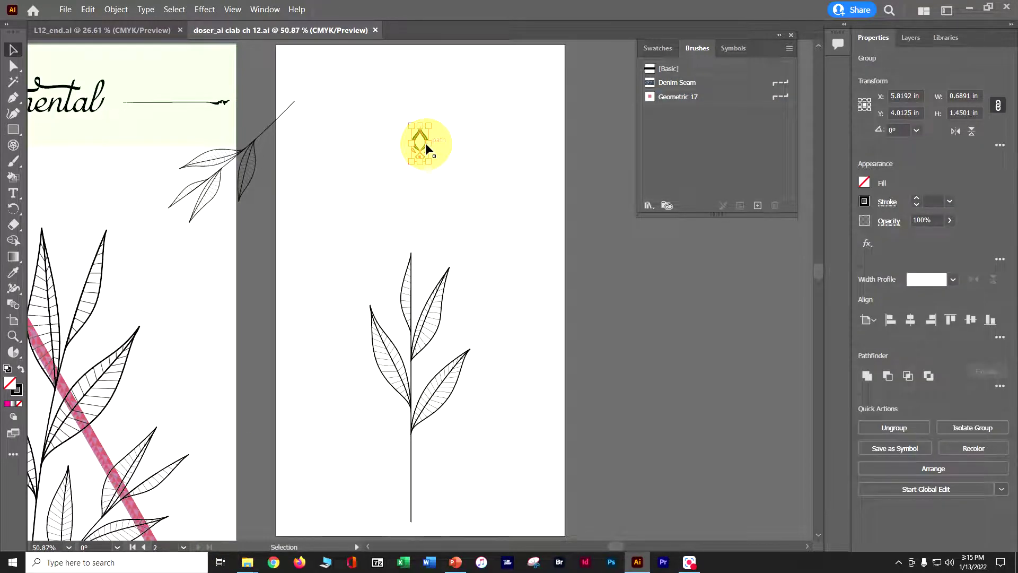
pyautogui.press('a')
pyautogui.hotkey('ctrl', '1')
pyautogui.press('v')
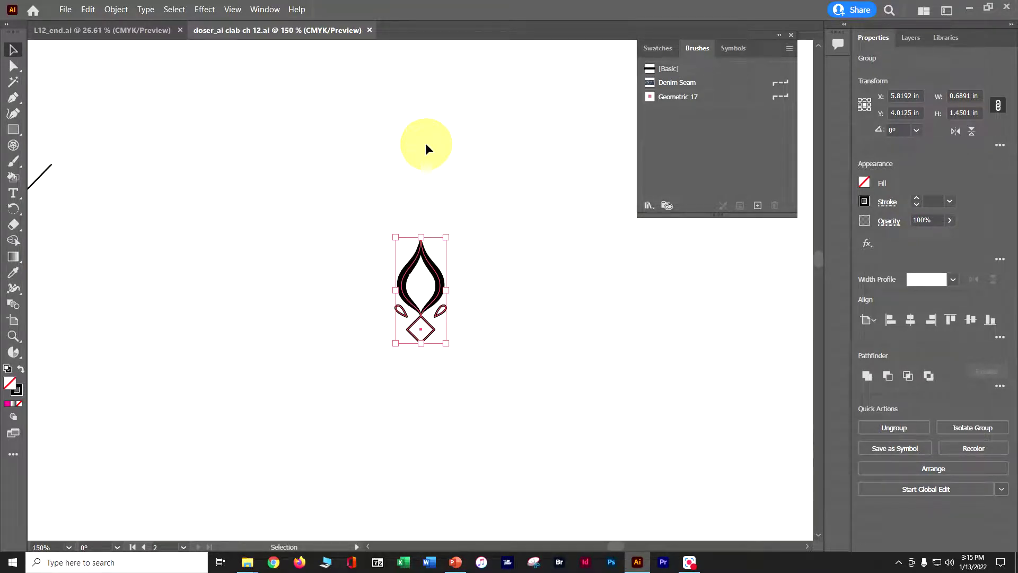
pyautogui.click(790, 49)
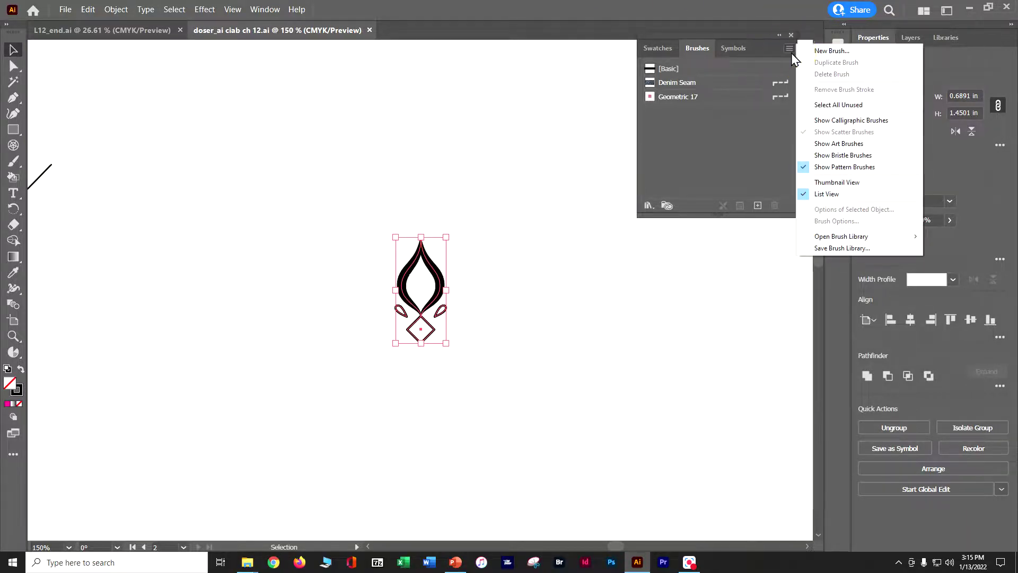
# Step: Switch the Brushes panel to Thumbnail View and start a new Pattern Brush from the ornament
pyautogui.click(819, 184)
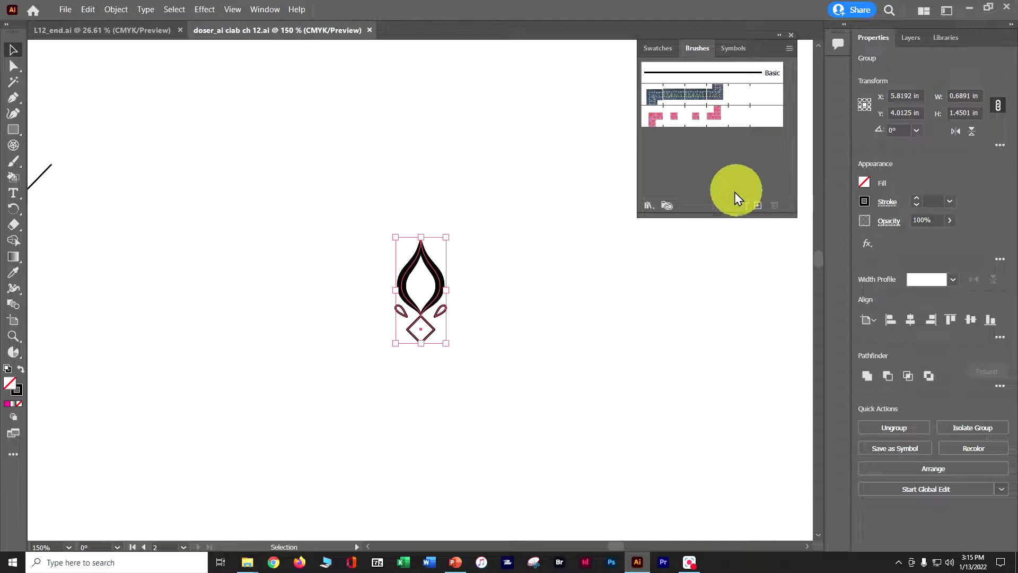
pyautogui.click(758, 208)
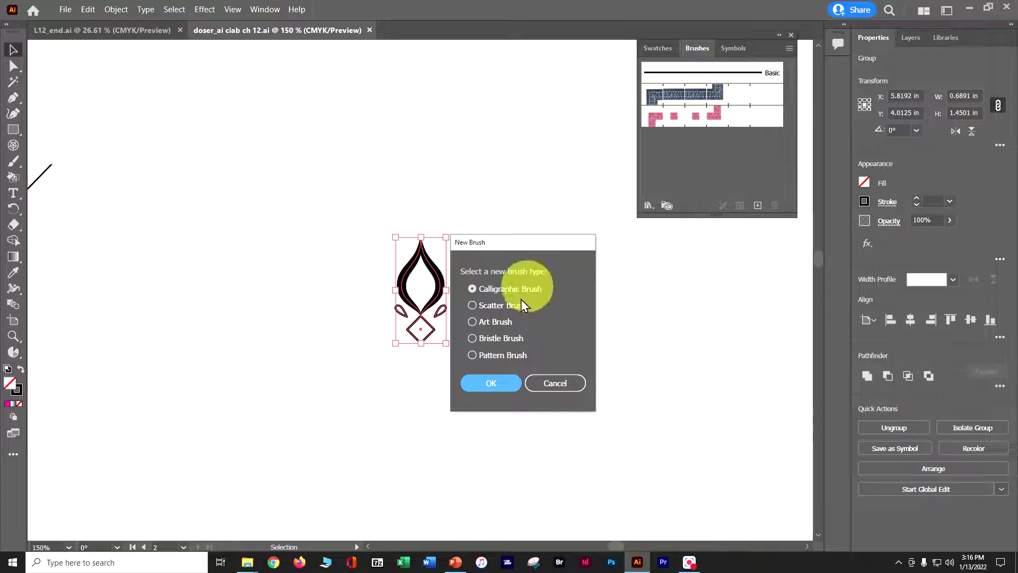
pyautogui.click(496, 356)
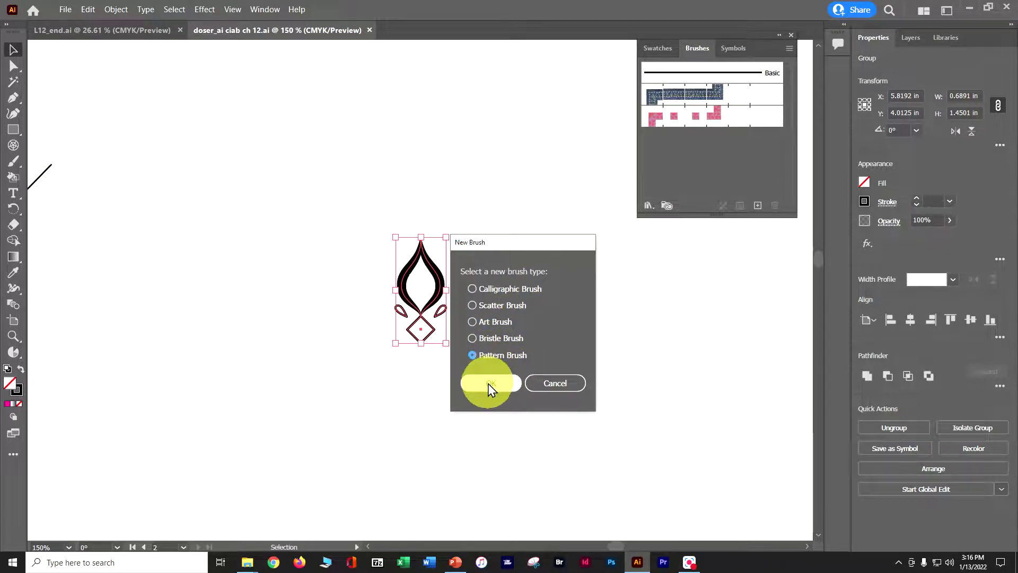
pyautogui.click(488, 383)
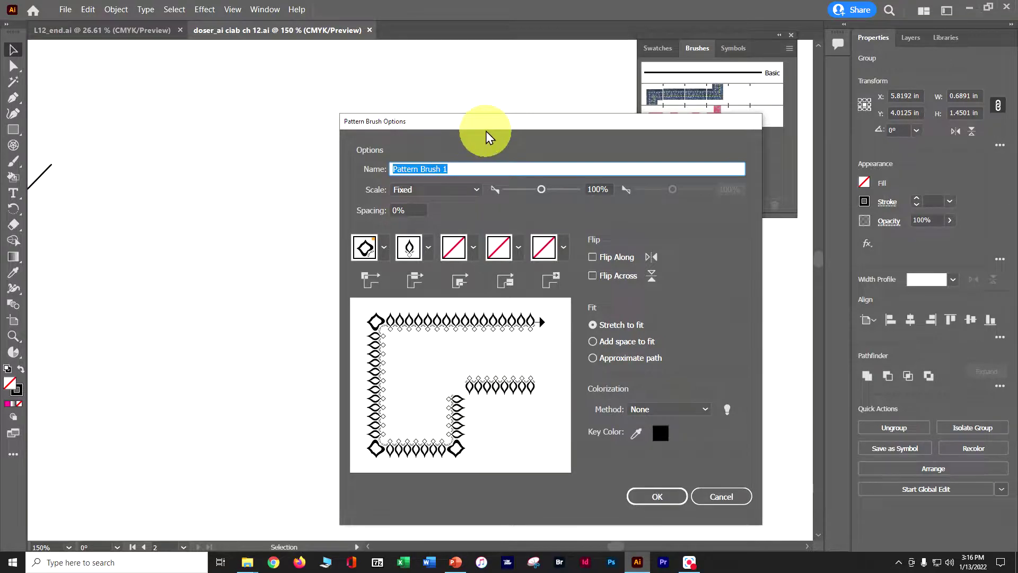
# Step: Name the pattern brush 'Decoration', set its outer corner tile to Auto-Between, and save it
pyautogui.moveTo(489, 127)
pyautogui.mouseDown()
pyautogui.moveTo(603, 113)
pyautogui.moveTo(432, 100)
pyautogui.mouseUp()
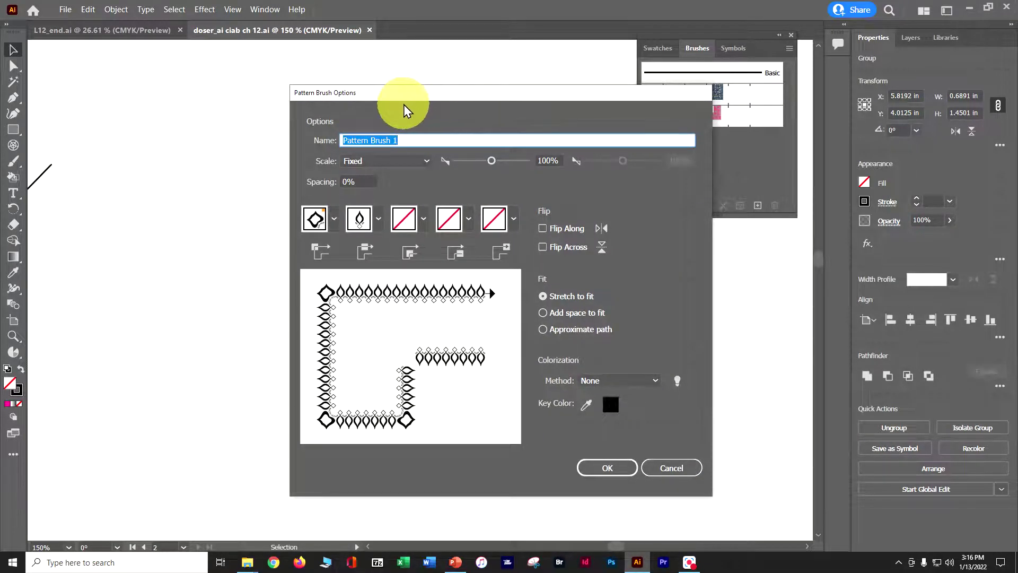
pyautogui.write('Decoration')
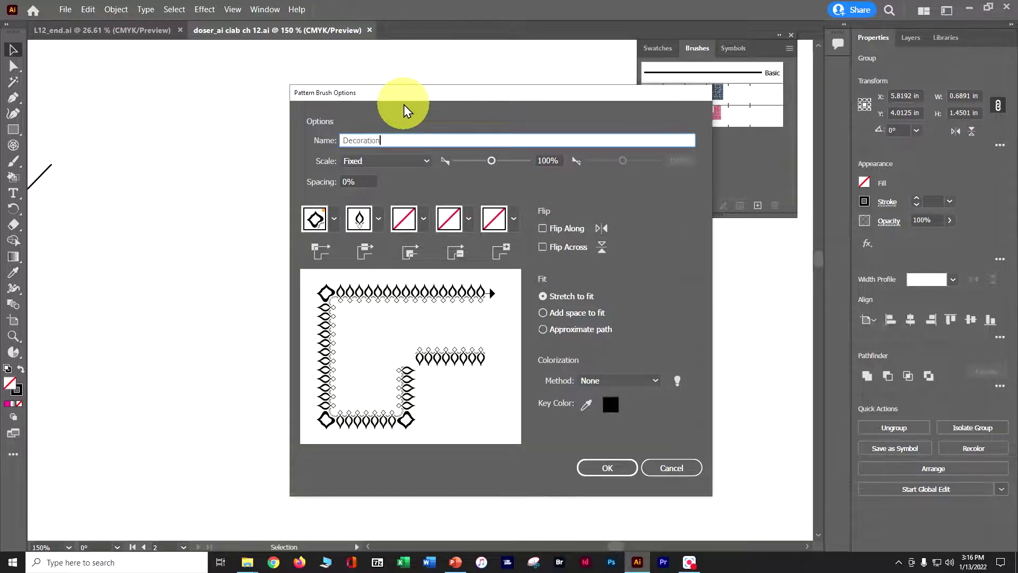
pyautogui.click(378, 222)
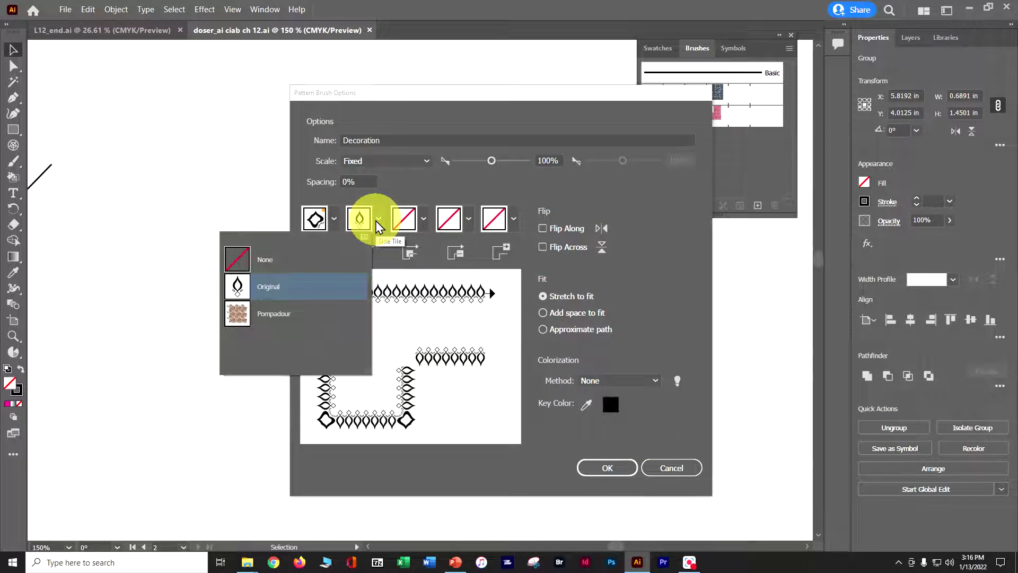
pyautogui.click(337, 224)
pyautogui.click(336, 222)
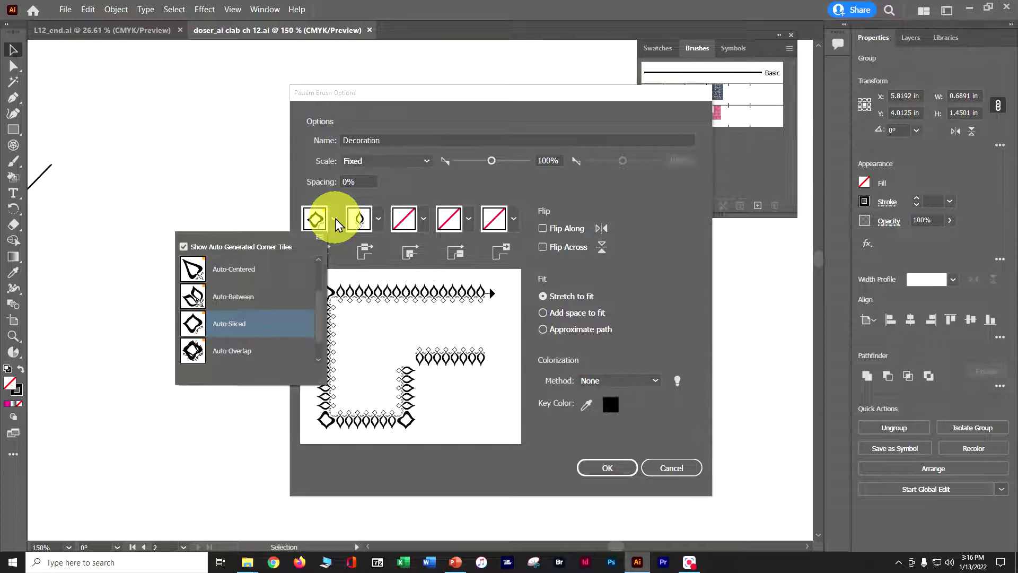
pyautogui.click(275, 299)
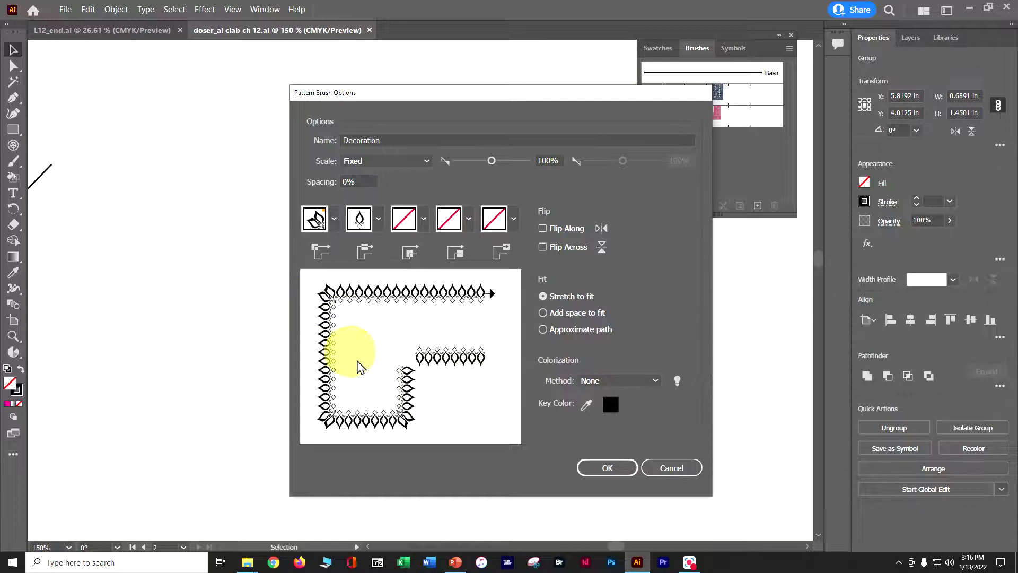
pyautogui.click(604, 469)
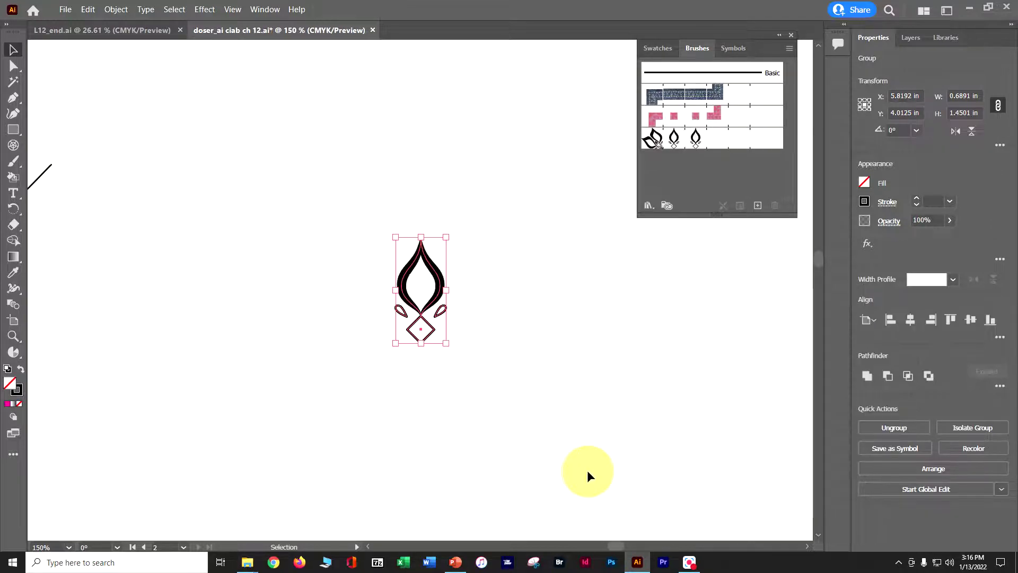
# Step: Deselect the ornament, then on artboard 1 apply the Decoration brush to the circle behind the U
pyautogui.click(173, 9)
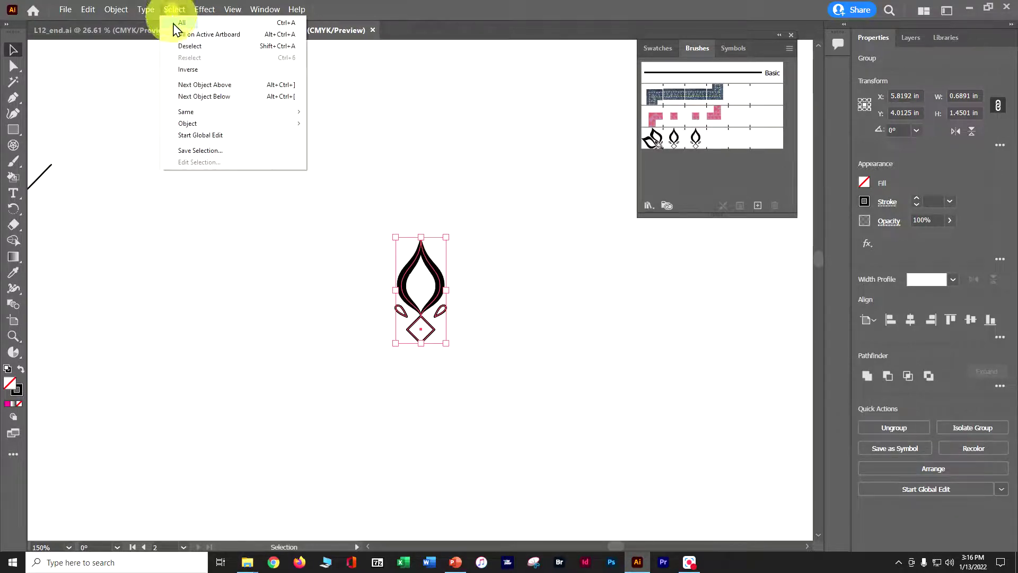
pyautogui.click(191, 46)
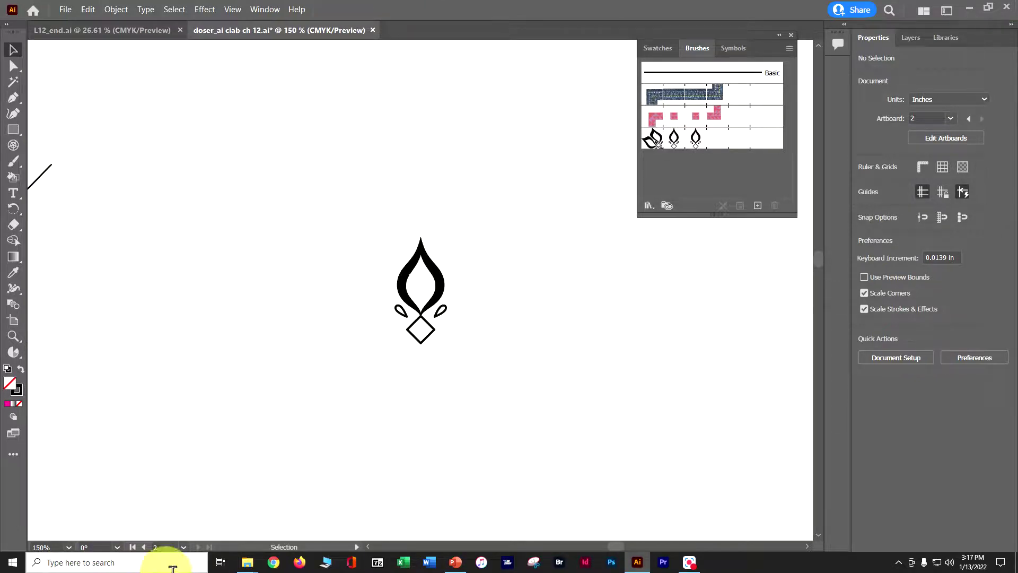
pyautogui.click(143, 548)
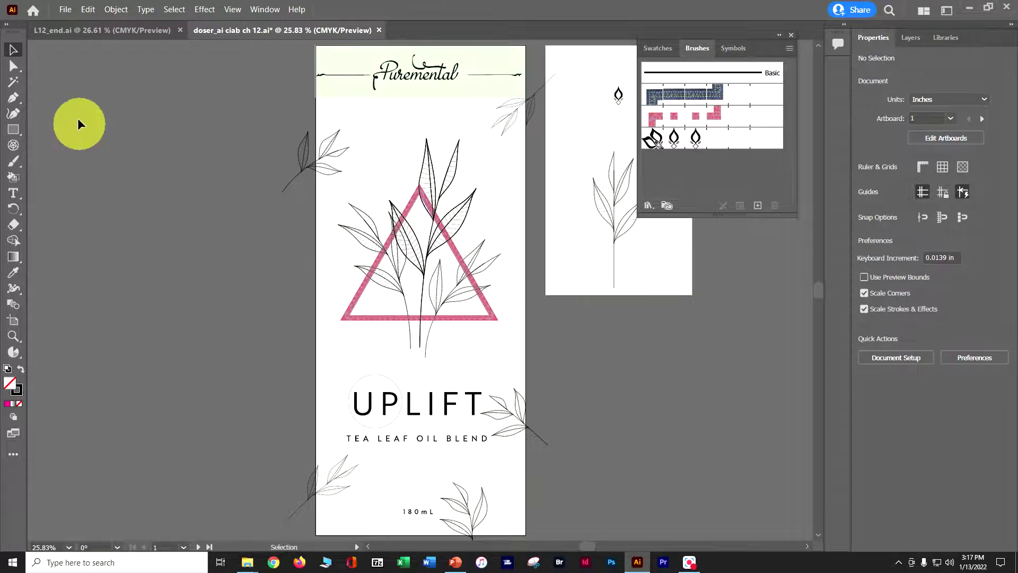
pyautogui.click(361, 380)
pyautogui.hotkey('ctrl', '+')
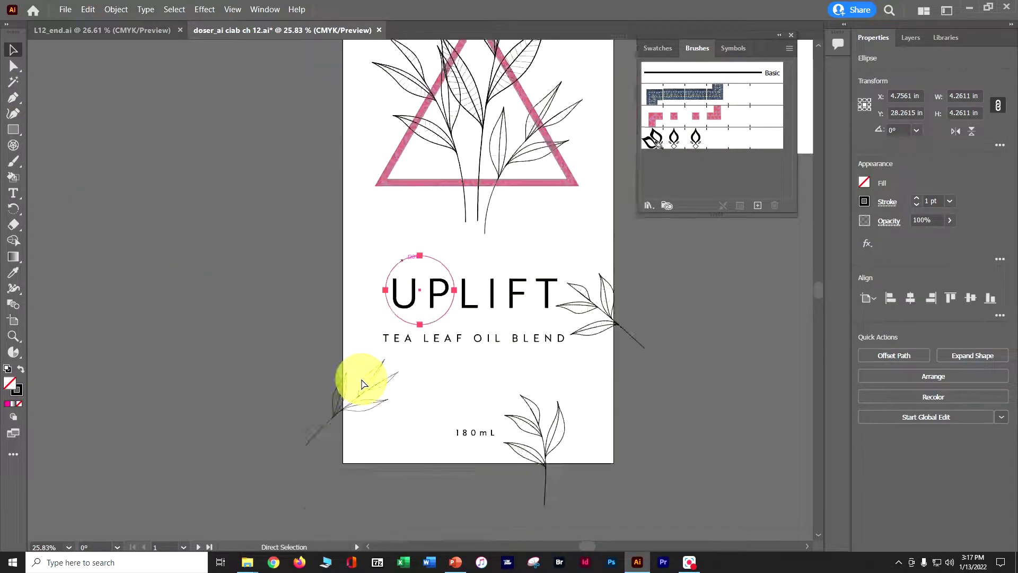
pyautogui.hotkey('ctrl', '+')
pyautogui.hotkey('ctrl', '+')
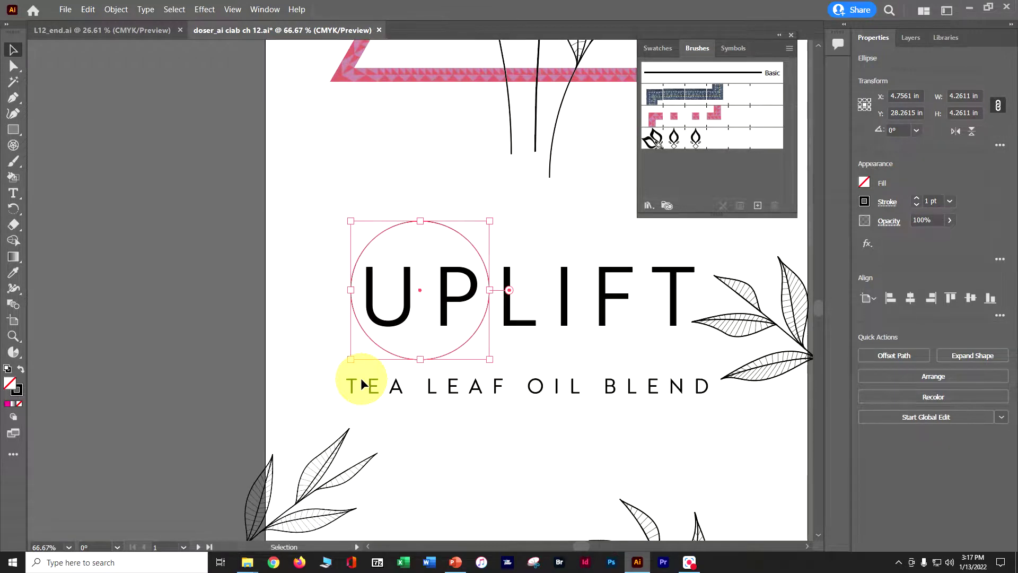
pyautogui.click(698, 147)
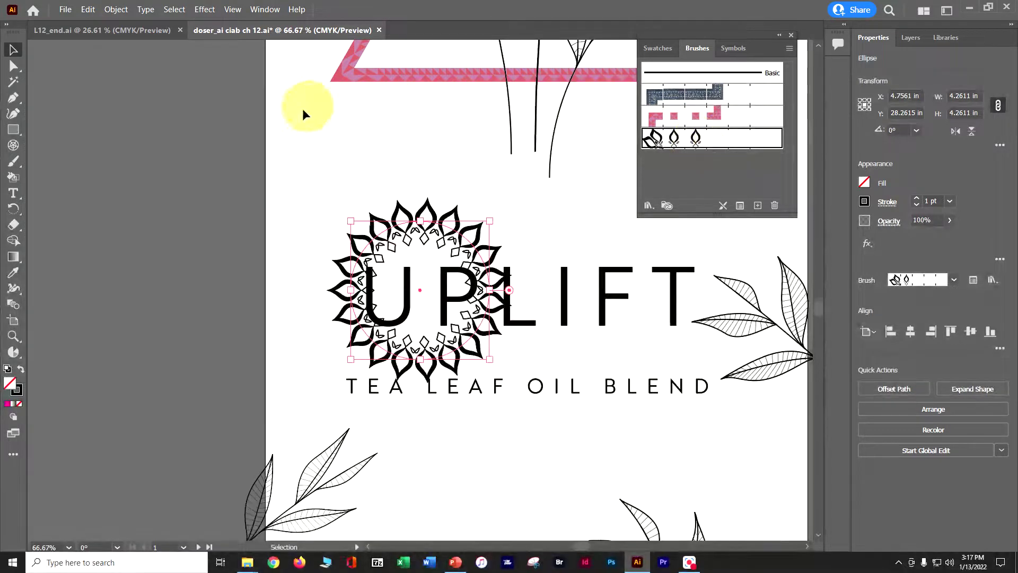
# Step: Deselect the circle and place the Decoration brush artwork on artboard 2
pyautogui.click(186, 200)
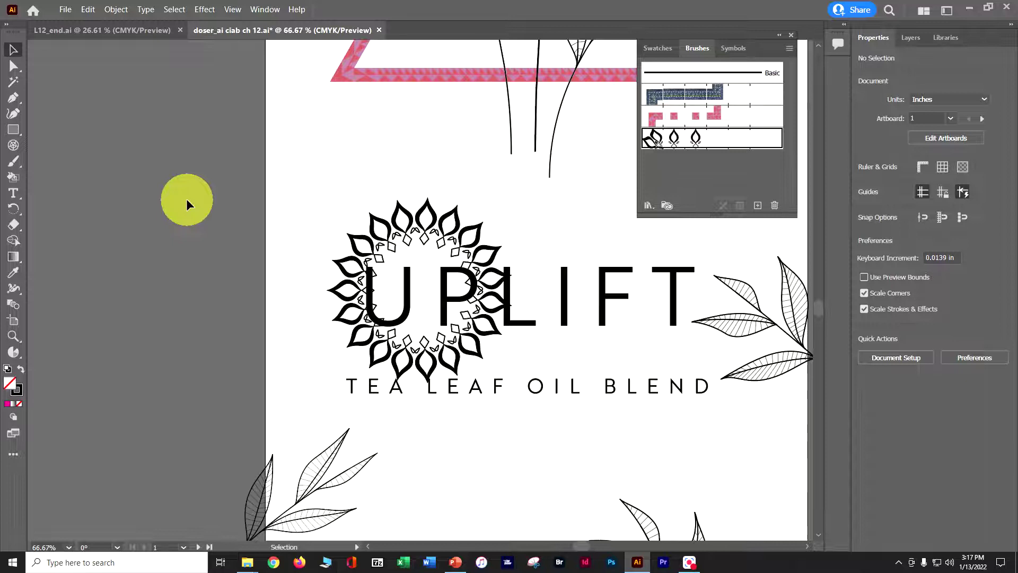
pyautogui.click(200, 547)
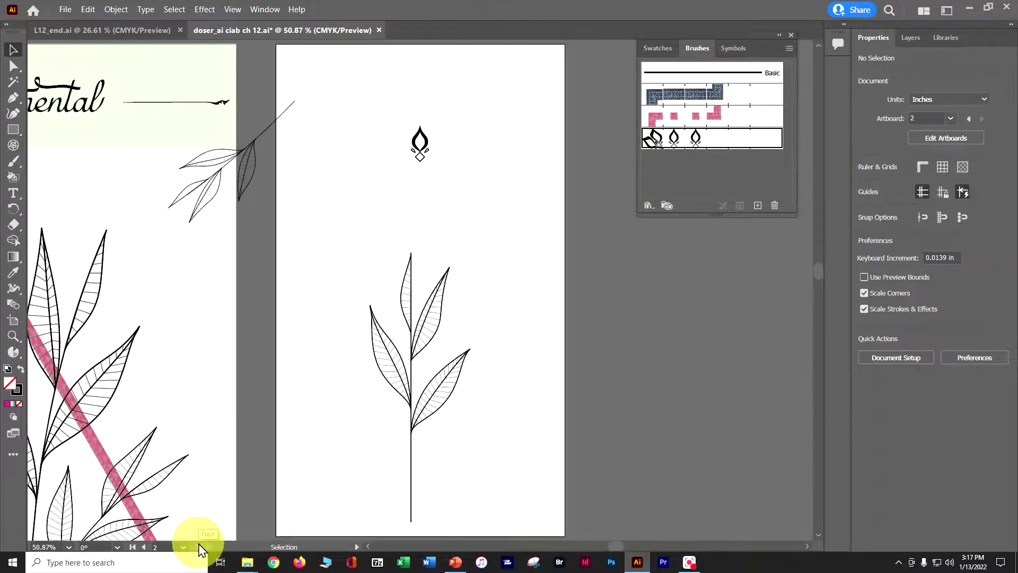
pyautogui.moveTo(415, 140); pyautogui.dragTo(420, 136)
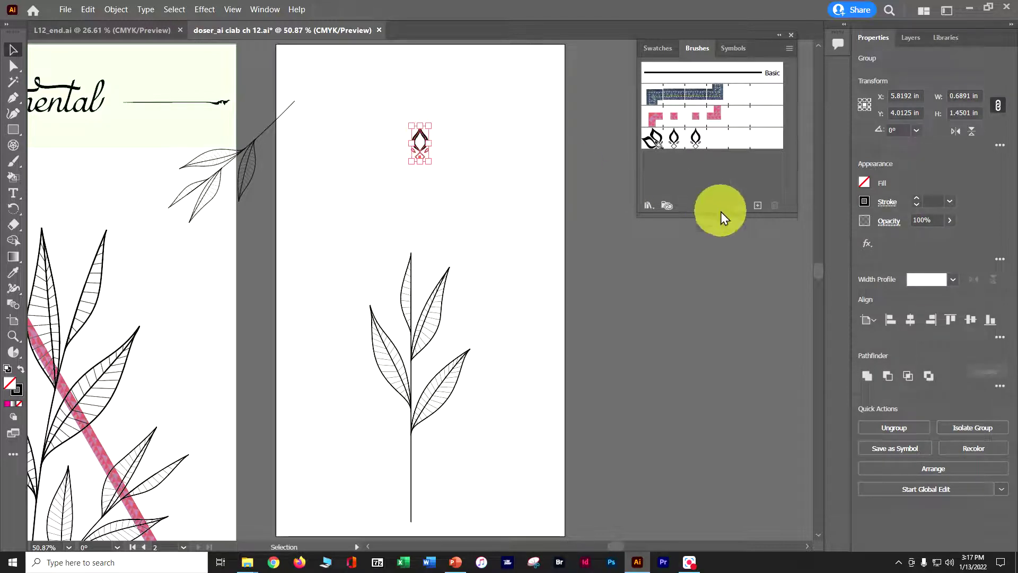
# Step: Give the ornament a pale stroke swatch in Properties and bring up the Swatches panel
pyautogui.click(867, 204)
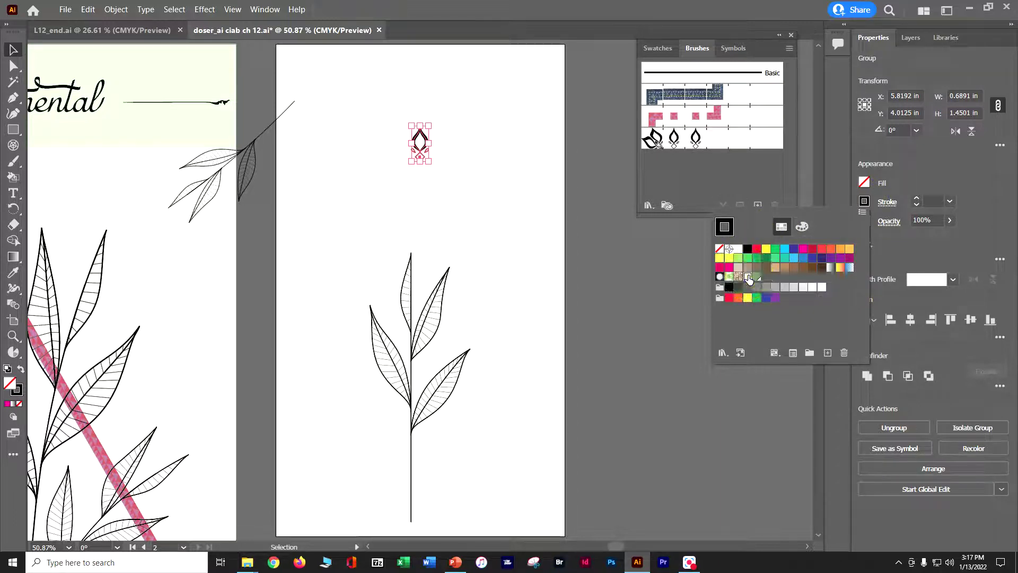
pyautogui.click(749, 278)
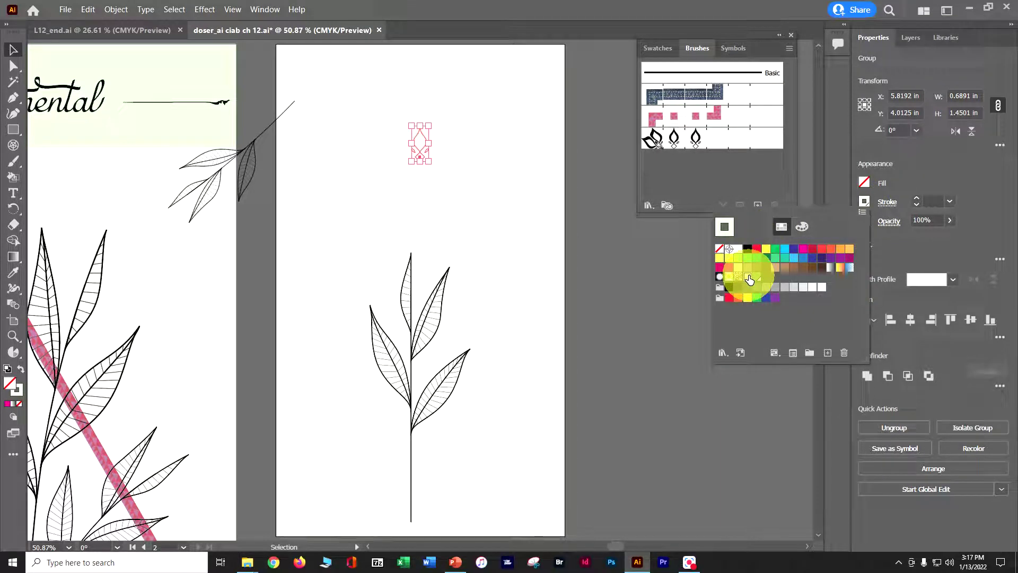
pyautogui.press('Escape')
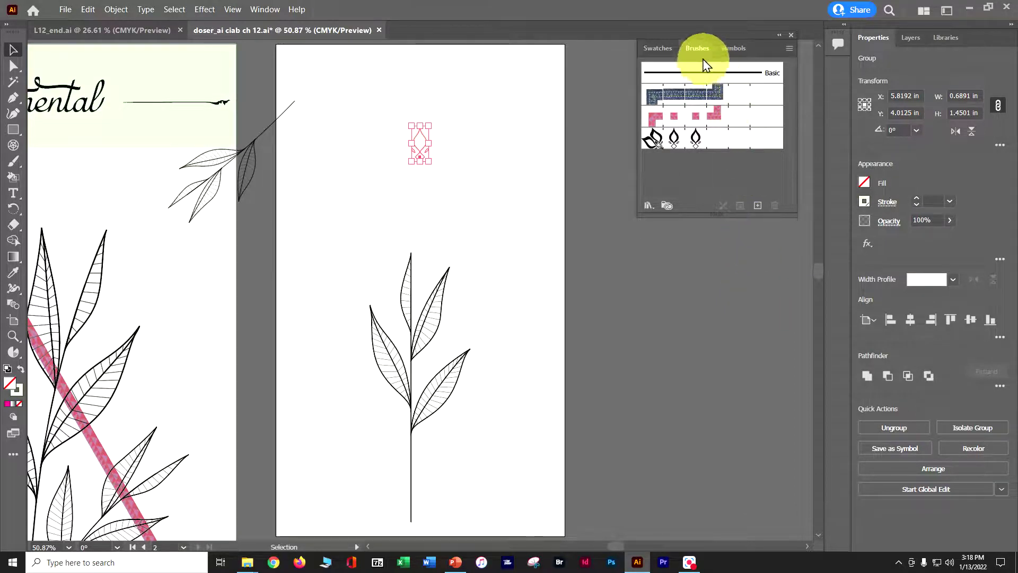
pyautogui.click(661, 47)
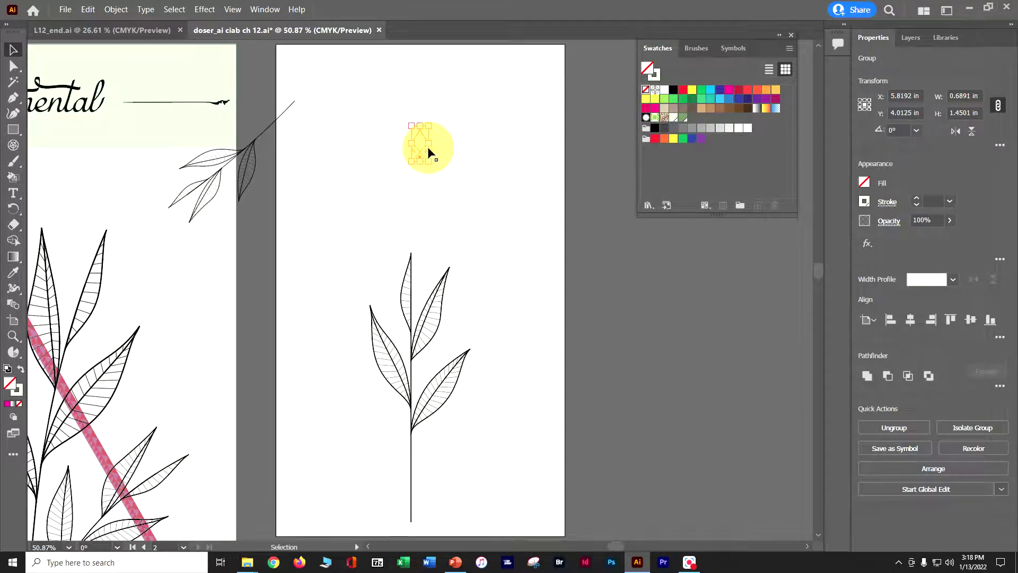
# Step: Drag the ornament group into Swatches to create Pattern Swatch 1, then deselect
pyautogui.moveTo(429, 143); pyautogui.dragTo(689, 158)
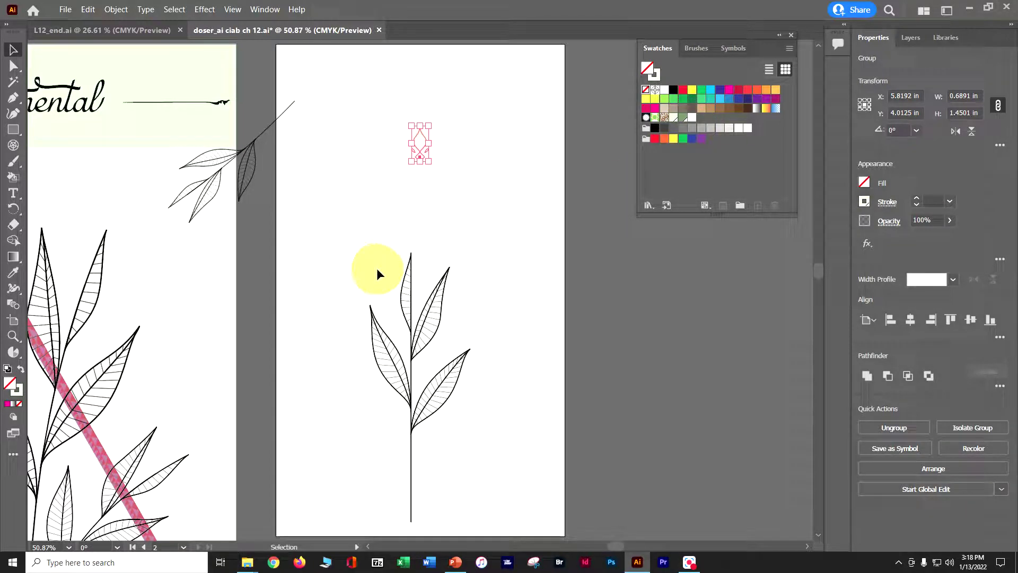
pyautogui.click(732, 345)
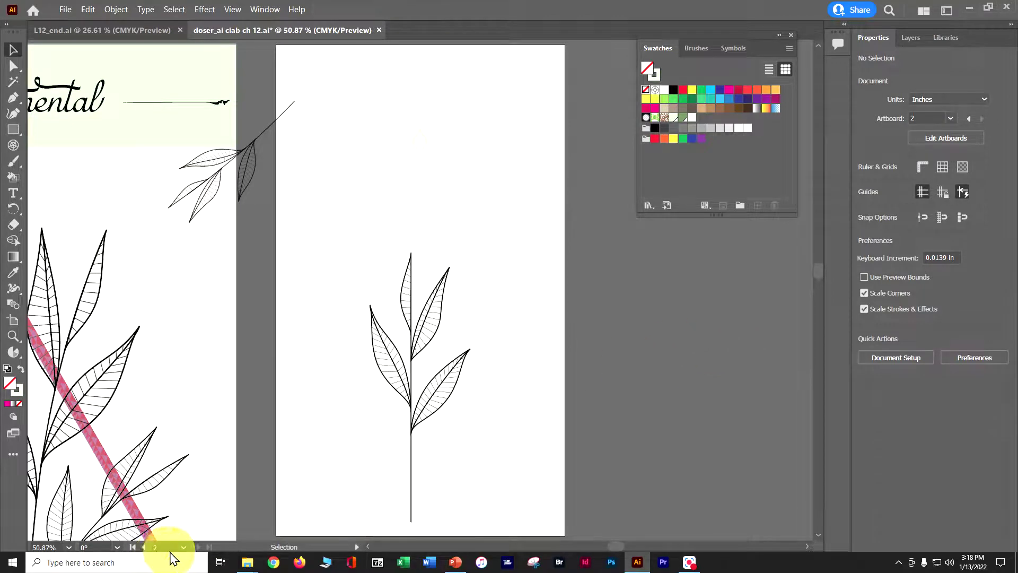
# Step: On artboard 1, open the Decoration brush's Pattern Brush Options from the Brushes panel
pyautogui.click(144, 547)
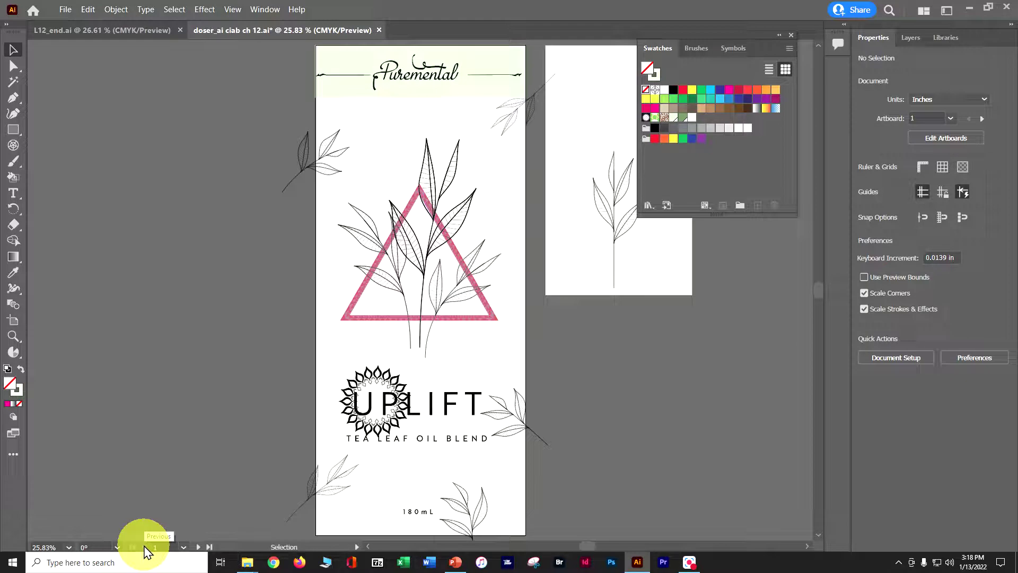
pyautogui.click(694, 53)
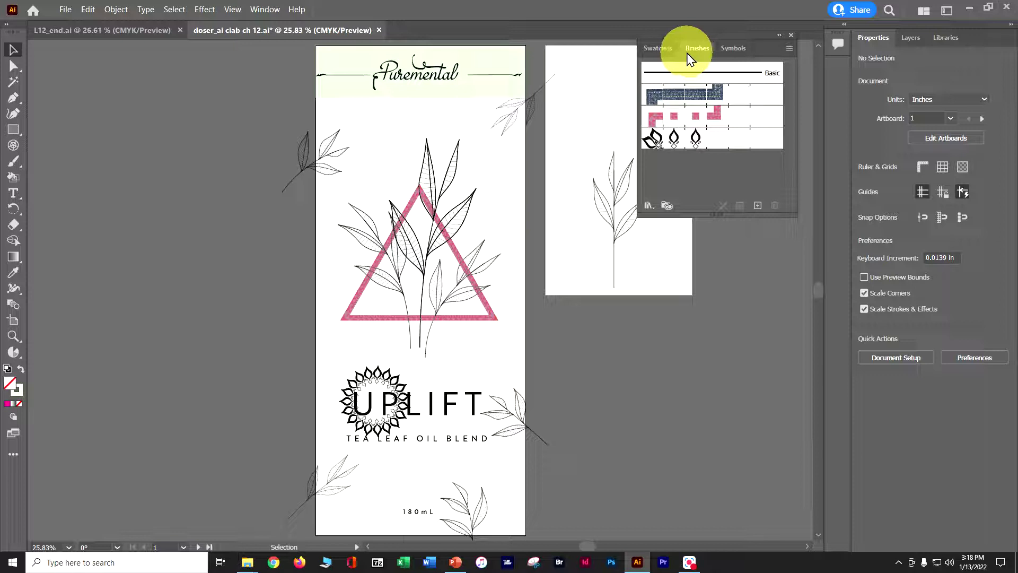
pyautogui.click(670, 141)
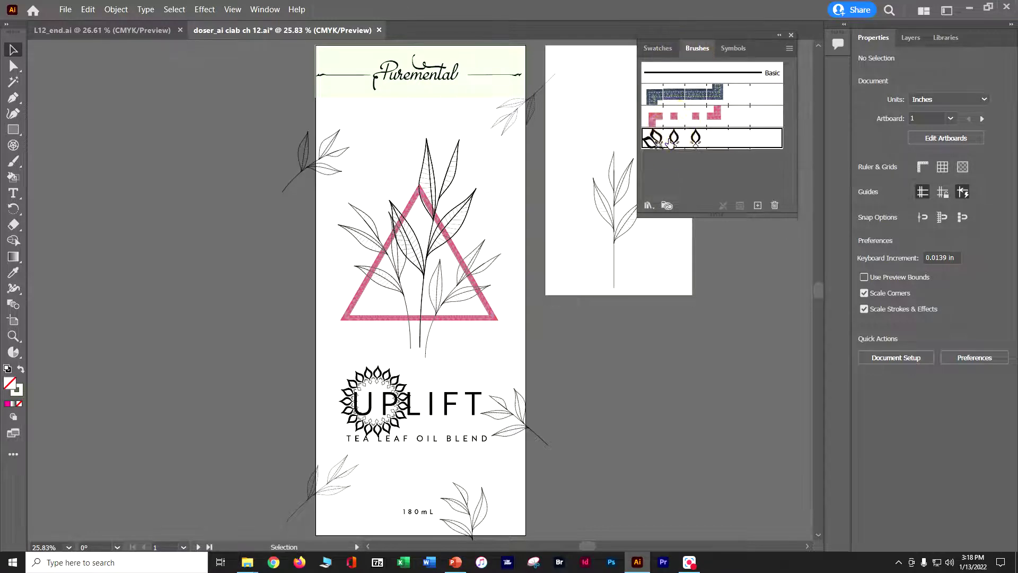
pyautogui.doubleClick(670, 141)
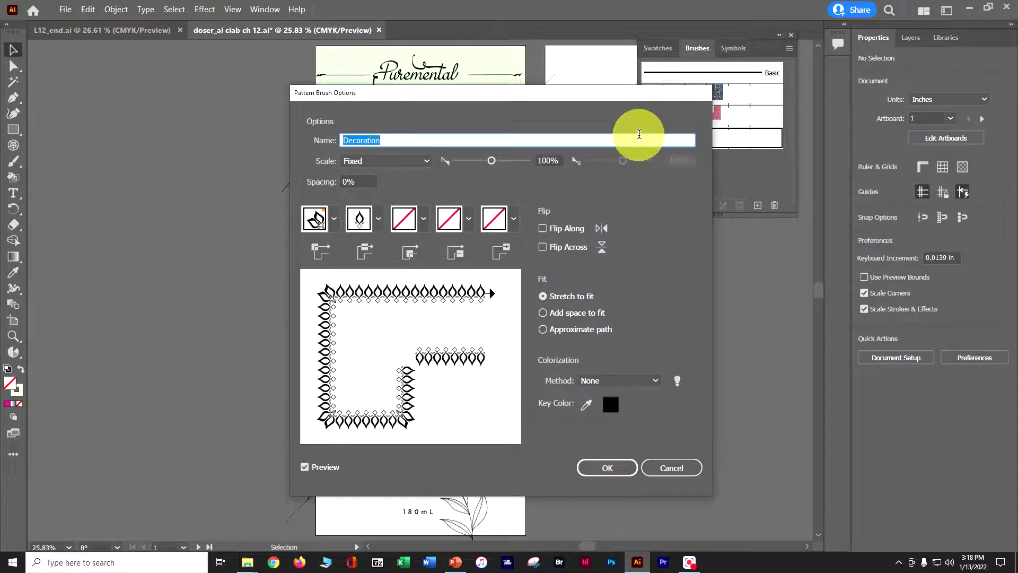
# Step: Set the brush's first two tiles to None and its scale to 50%
pyautogui.click(379, 219)
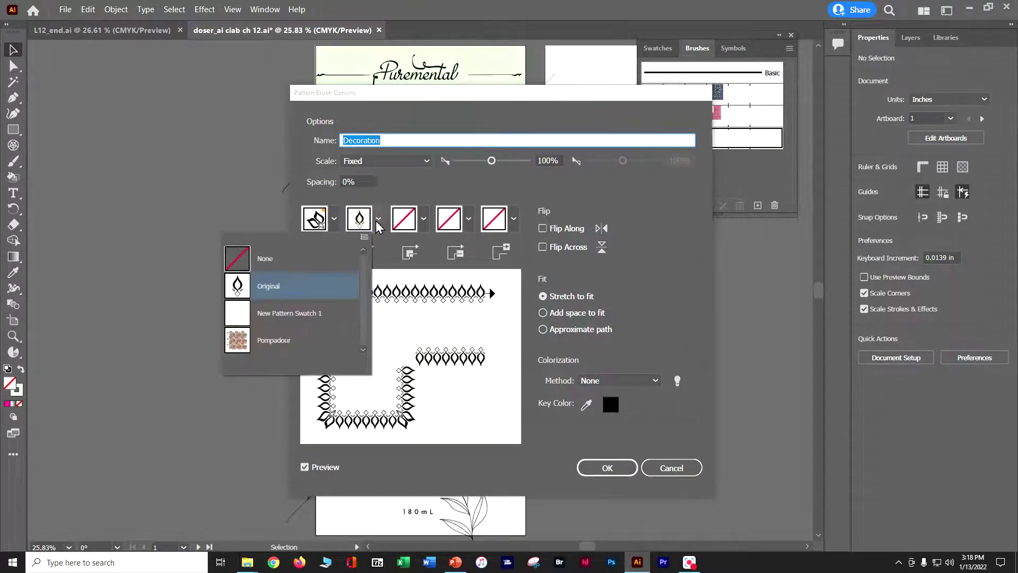
pyautogui.click(324, 322)
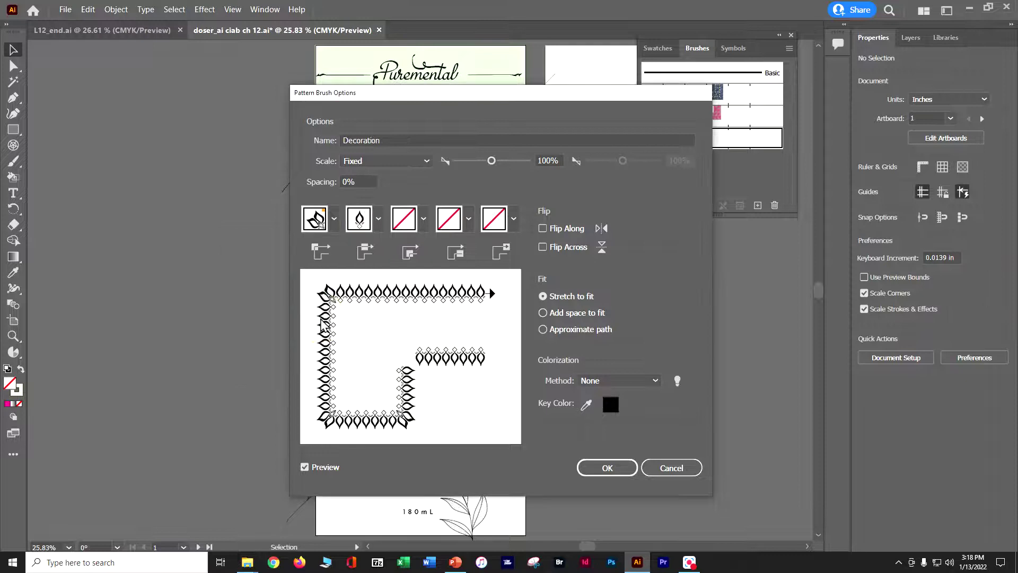
pyautogui.click(323, 322)
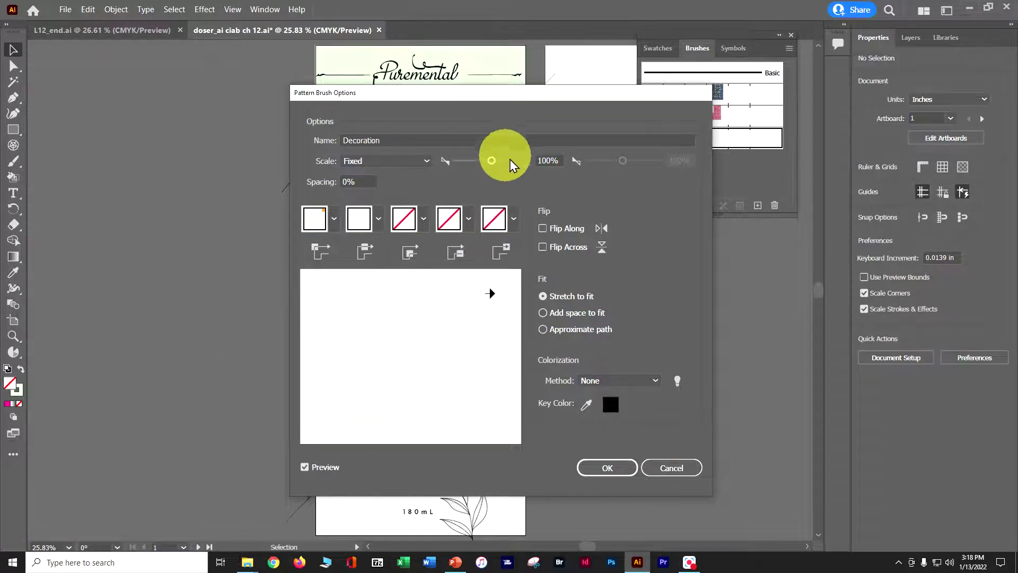
pyautogui.click(548, 160)
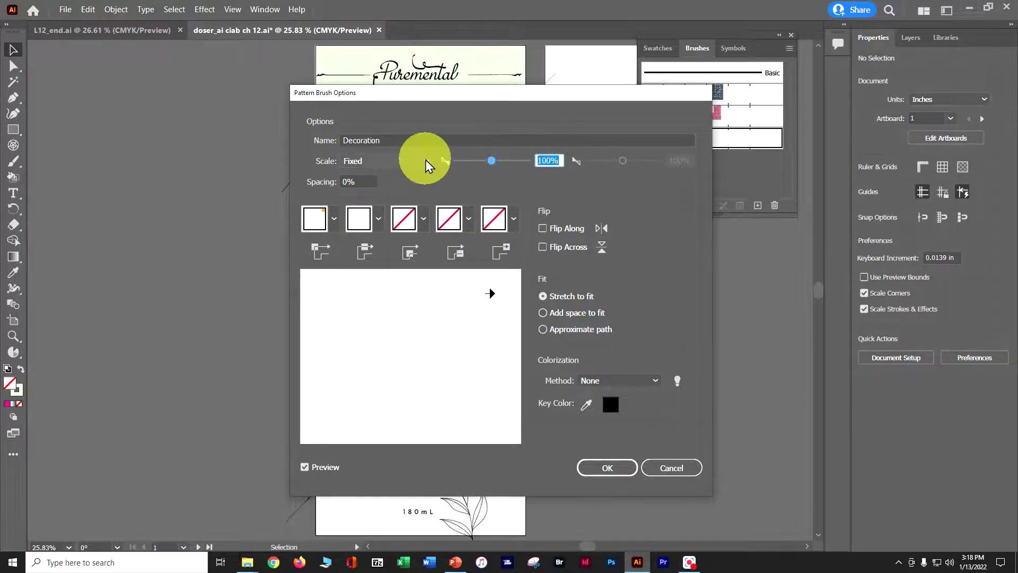
pyautogui.write('50')
pyautogui.moveTo(428, 95); pyautogui.dragTo(646, 99)
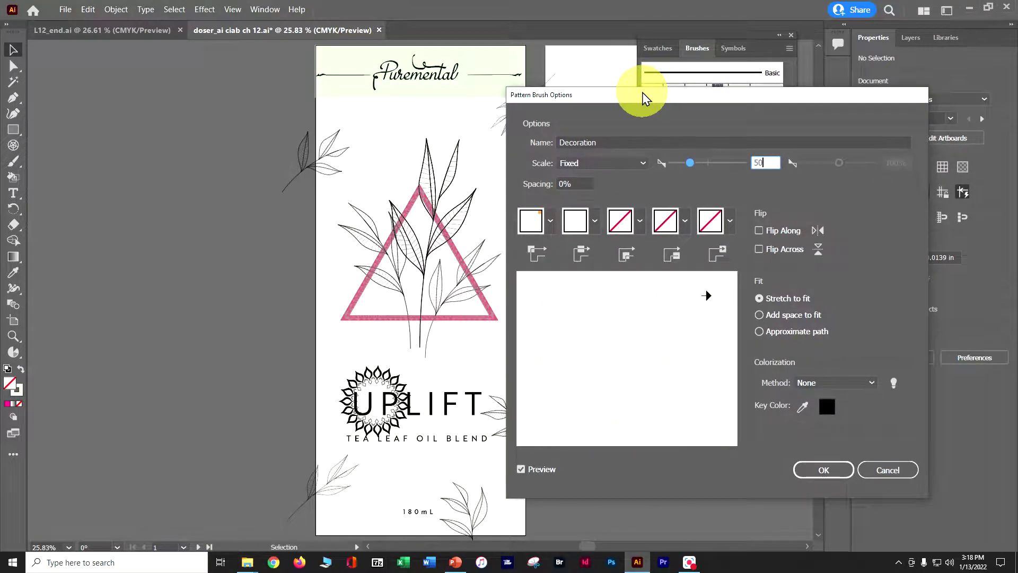
# Step: Apply the edited Decoration brush to existing strokes, then apply it to the triangle
pyautogui.click(810, 473)
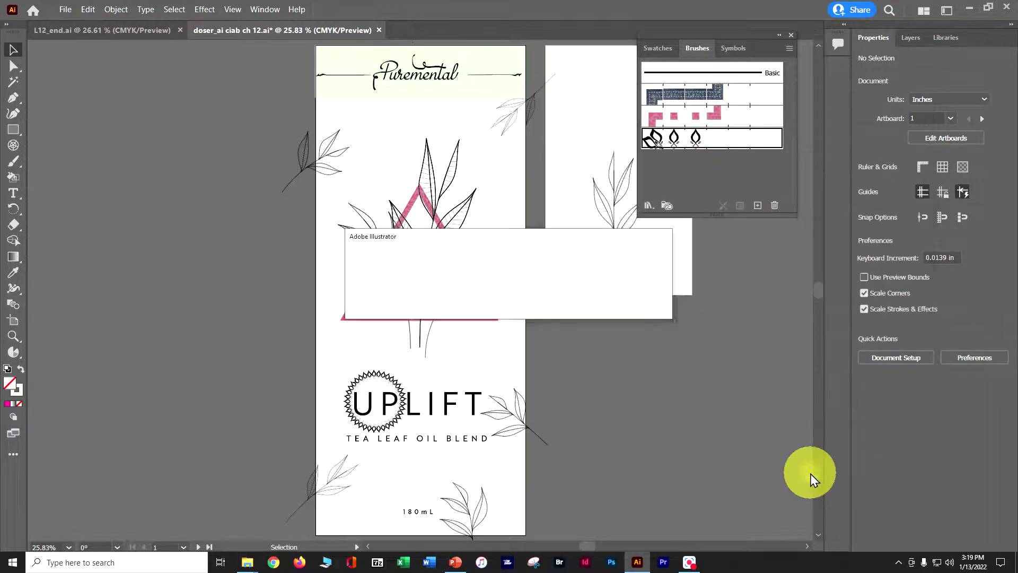
pyautogui.click(512, 303)
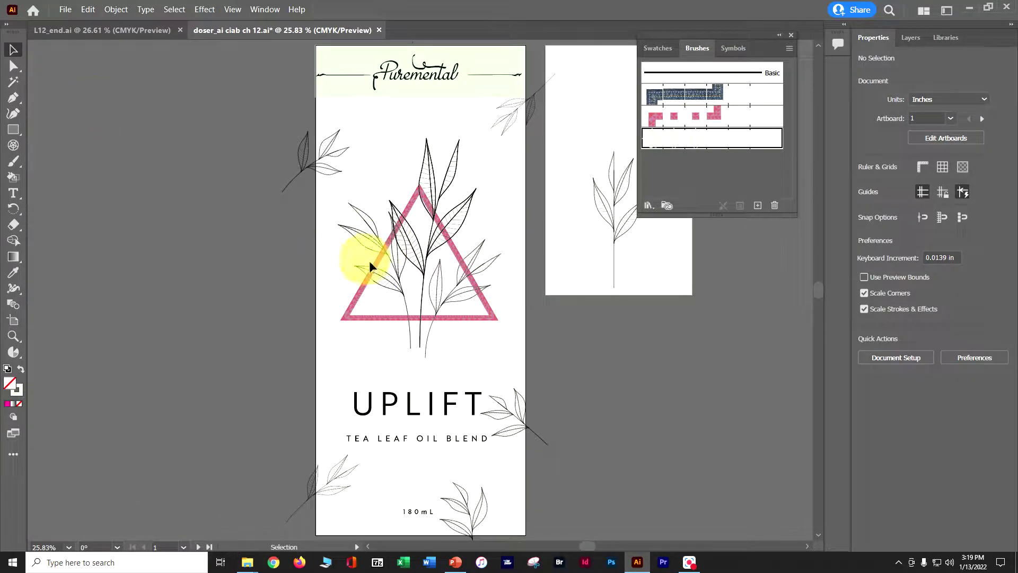
pyautogui.click(362, 287)
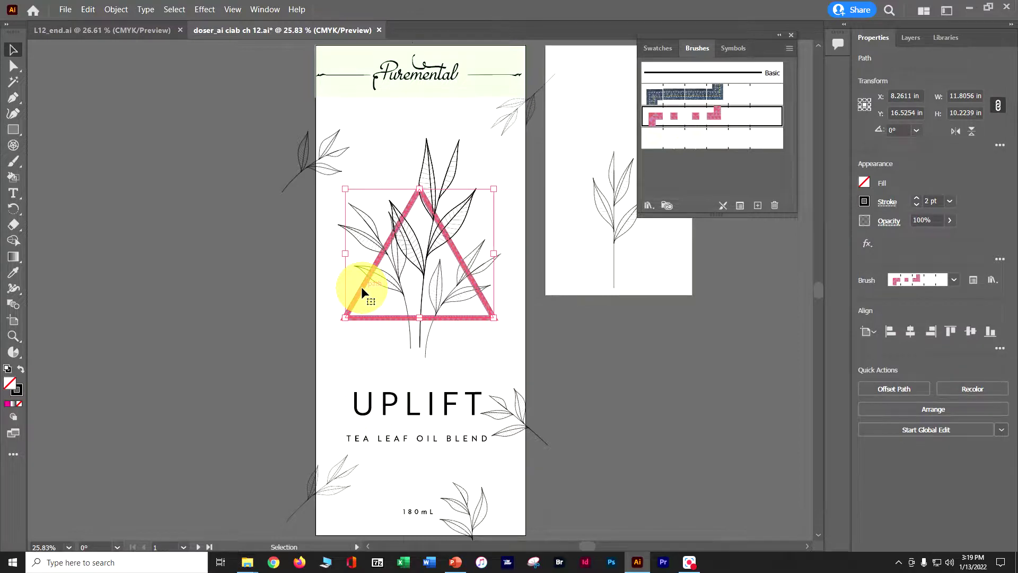
pyautogui.scroll(2, 362, 286)
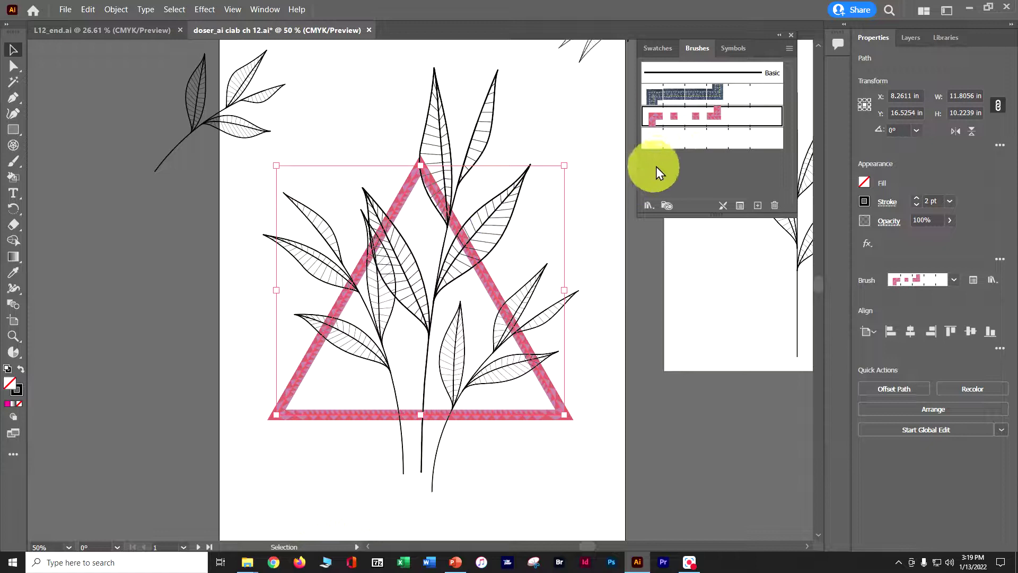
pyautogui.click(670, 143)
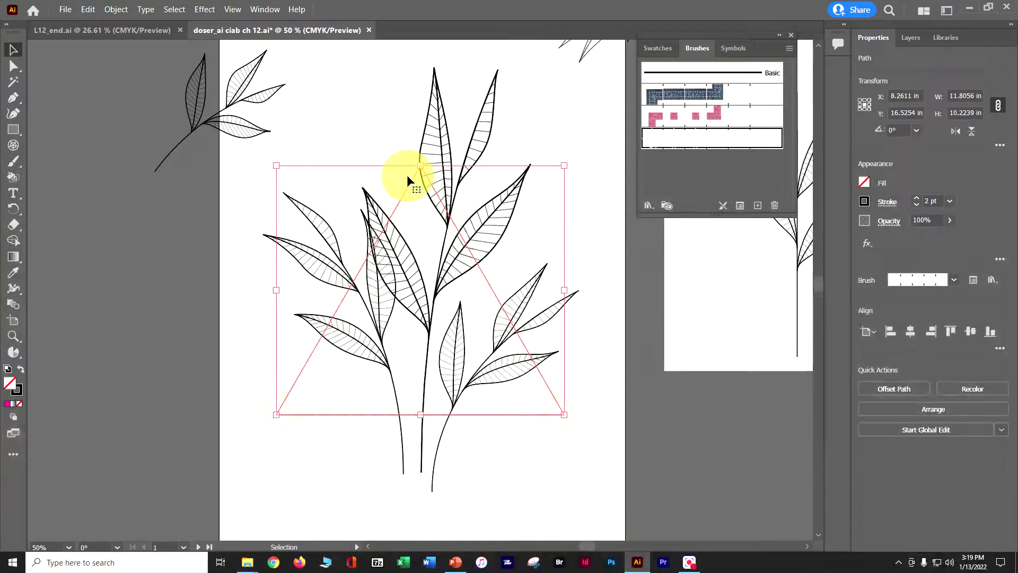
# Step: Restore the pink pattern brush on the triangle, deselect, and save the document
pyautogui.click(666, 122)
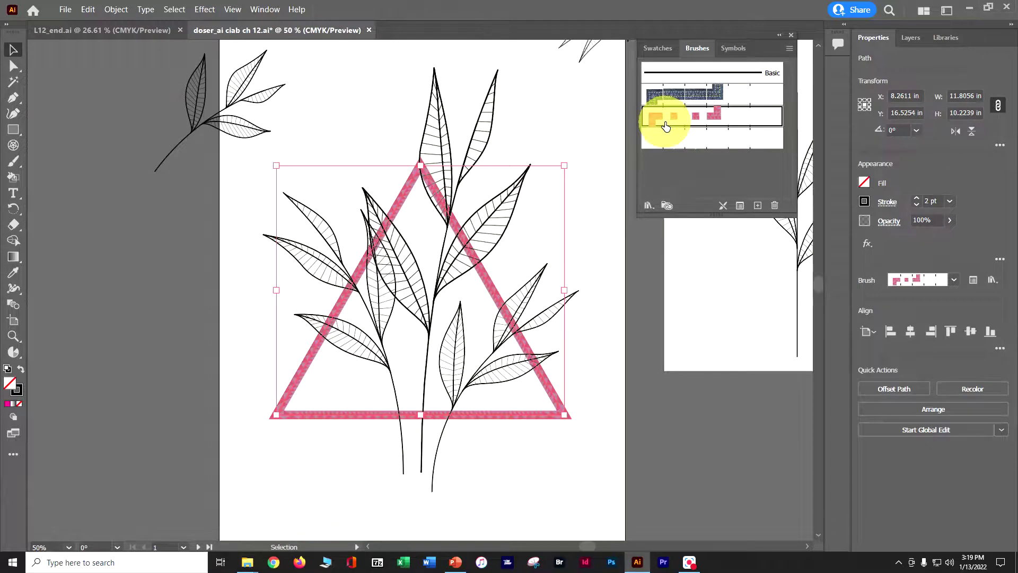
pyautogui.click(154, 294)
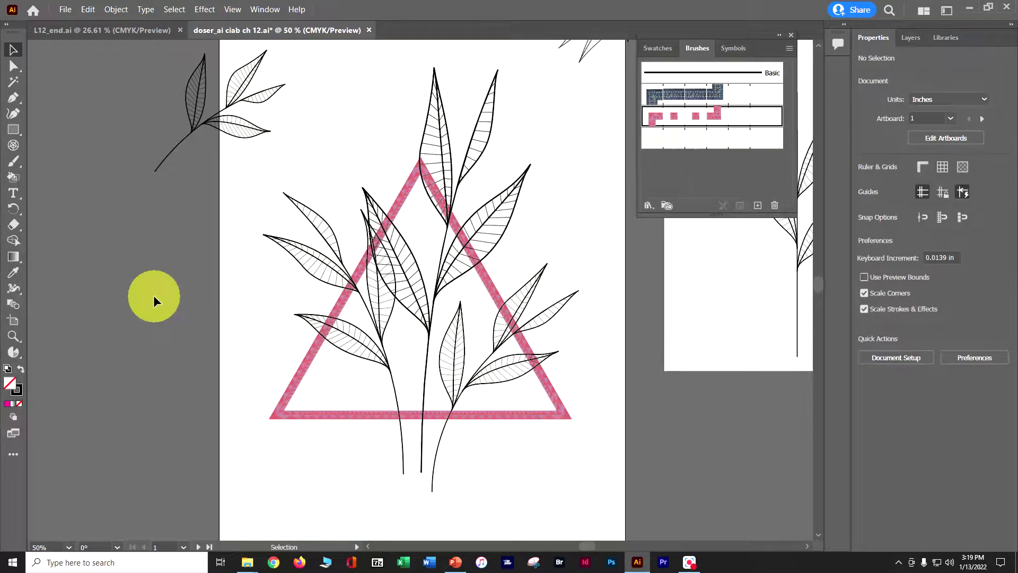
pyautogui.press('a')
pyautogui.hotkey('ctrl', 's')
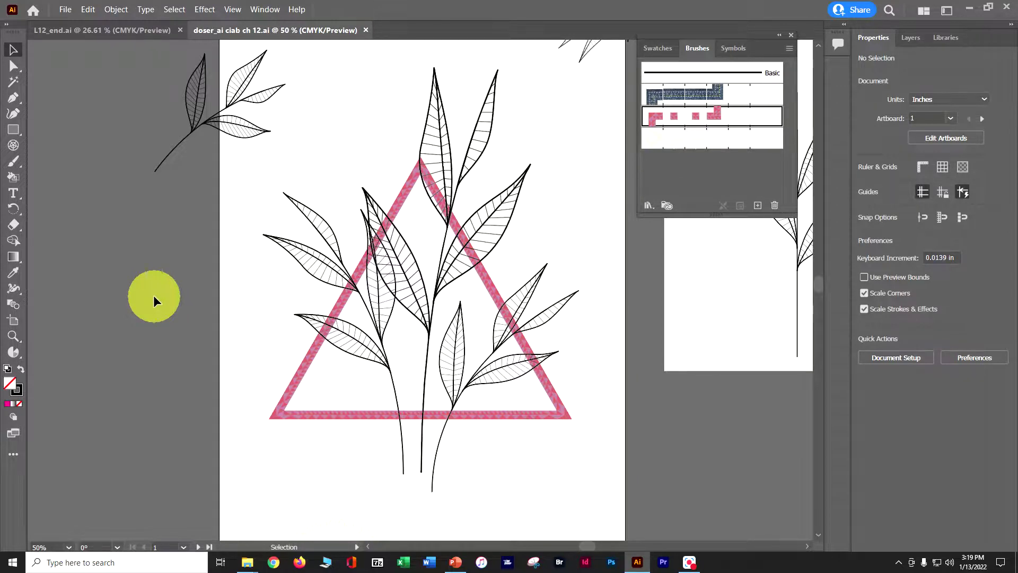
# Step: Make the Brushes panel show bristle brushes and hide pattern brushes
pyautogui.click(789, 49)
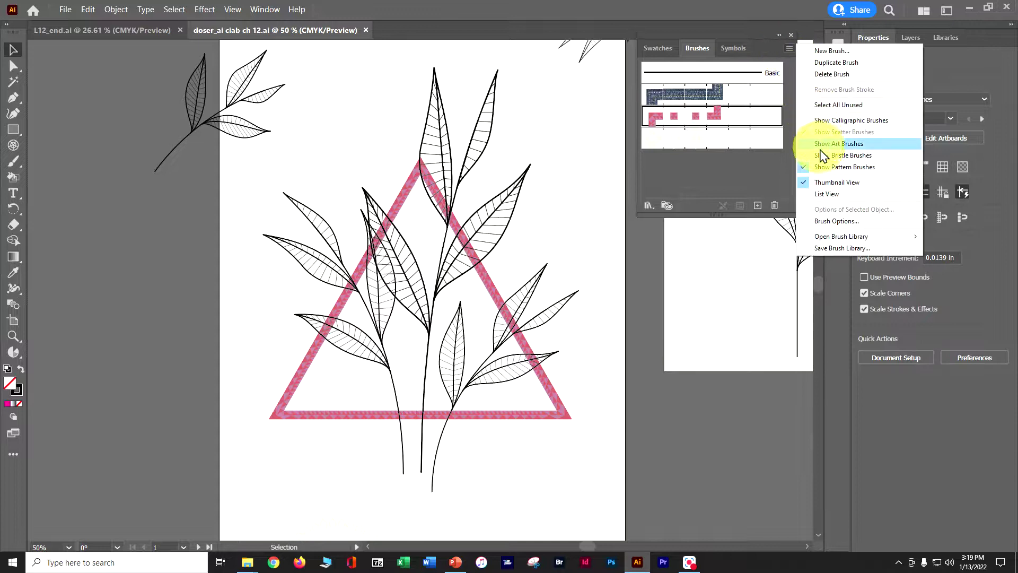
pyautogui.click(821, 155)
pyautogui.click(789, 50)
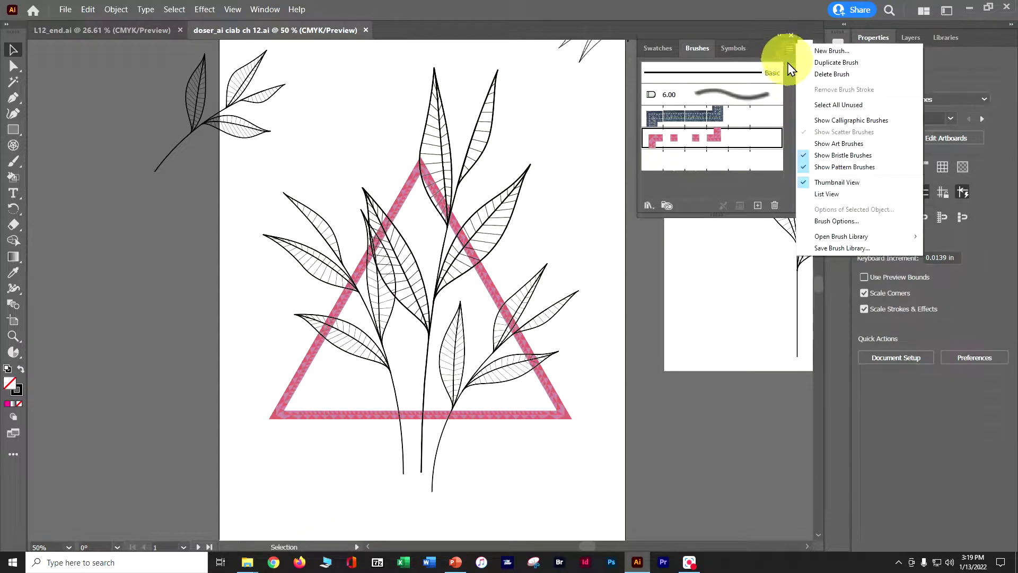
pyautogui.click(811, 164)
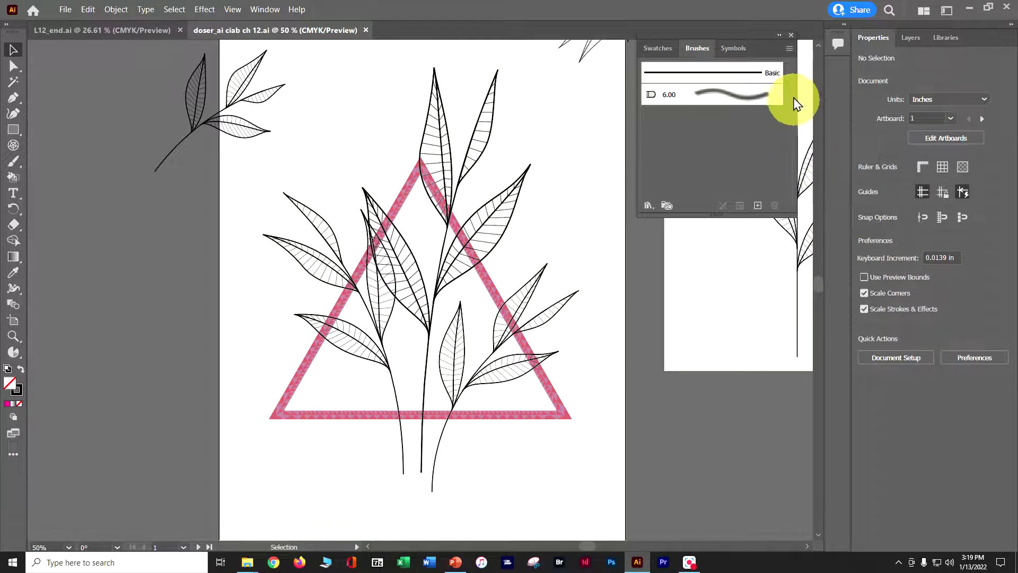
# Step: Switch the Brushes panel to list view and open the Mop bristle brush's options
pyautogui.click(790, 49)
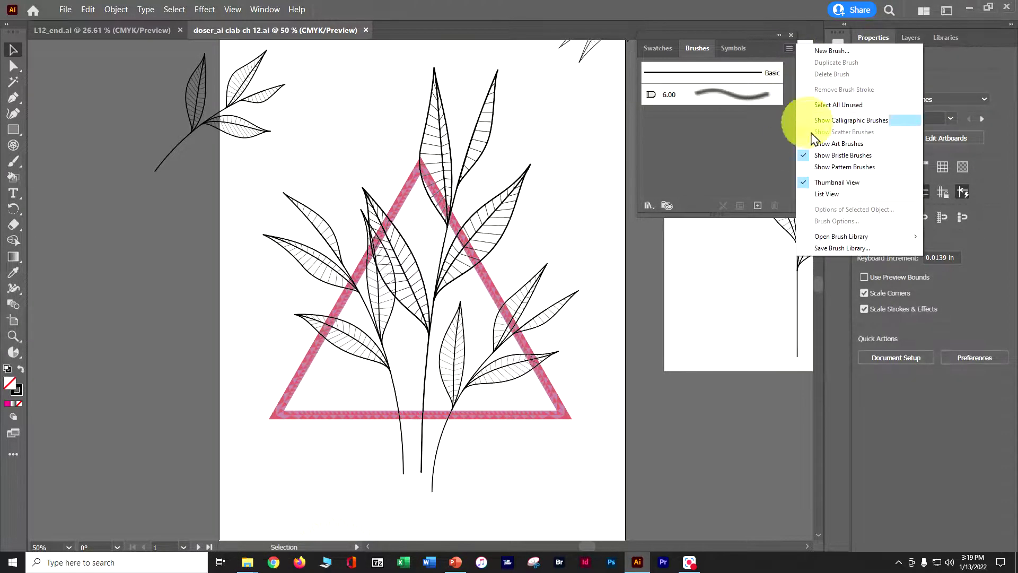
pyautogui.click(835, 197)
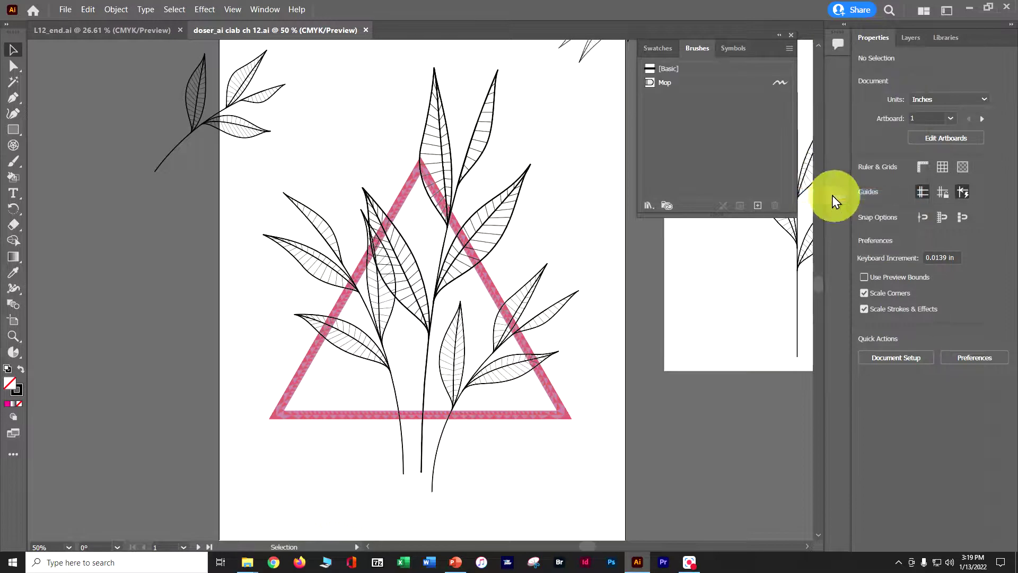
pyautogui.click(658, 86)
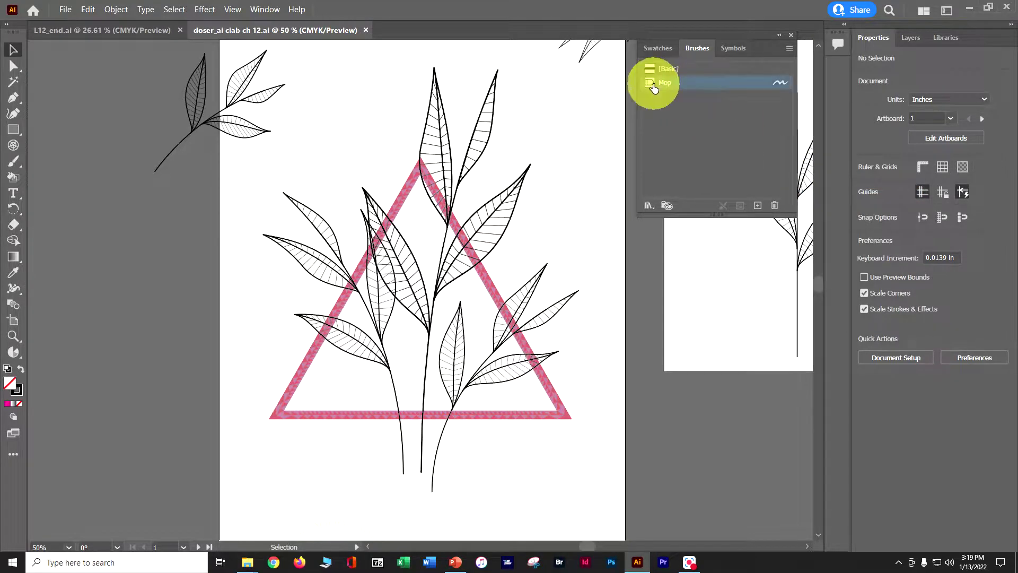
pyautogui.doubleClick(652, 85)
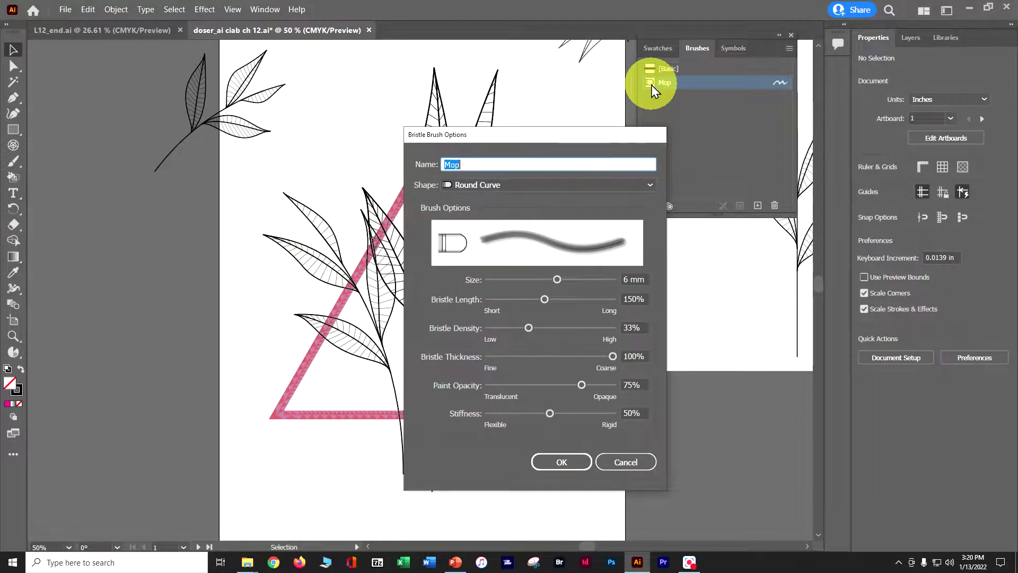
pyautogui.write('R')
pyautogui.doubleClick(537, 161)
pyautogui.press('Escape')
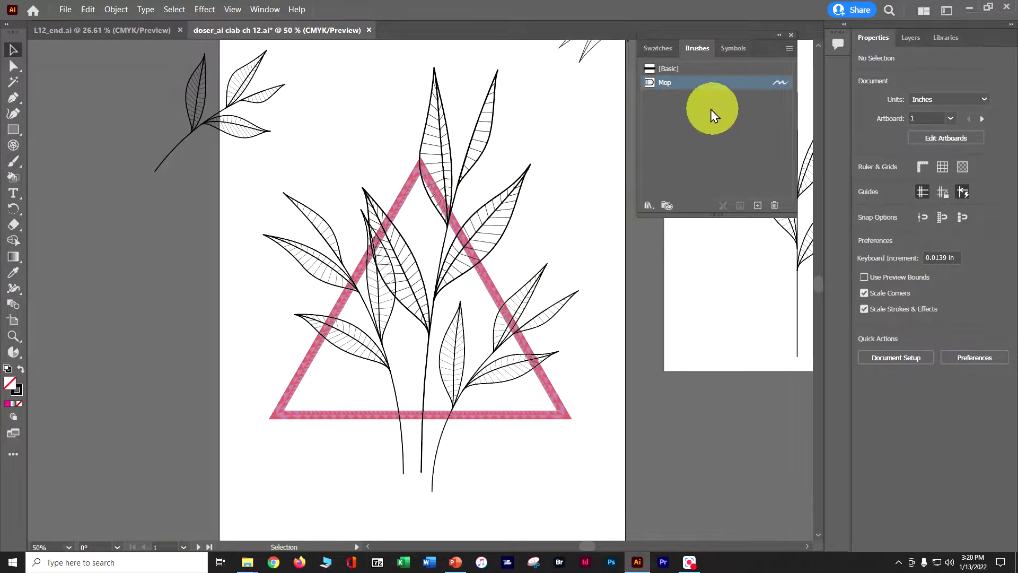
pyautogui.doubleClick(664, 83)
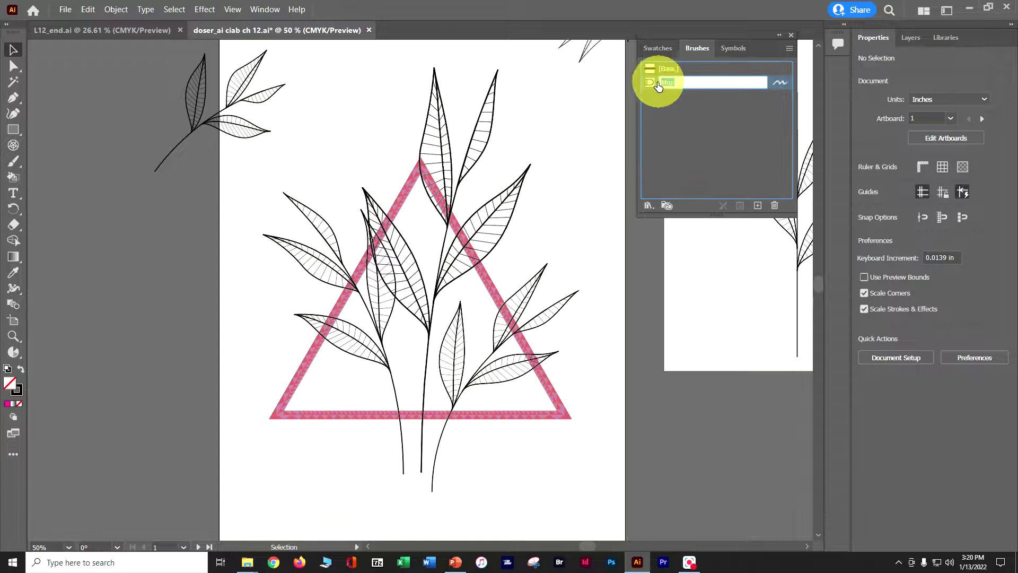
pyautogui.doubleClick(650, 83)
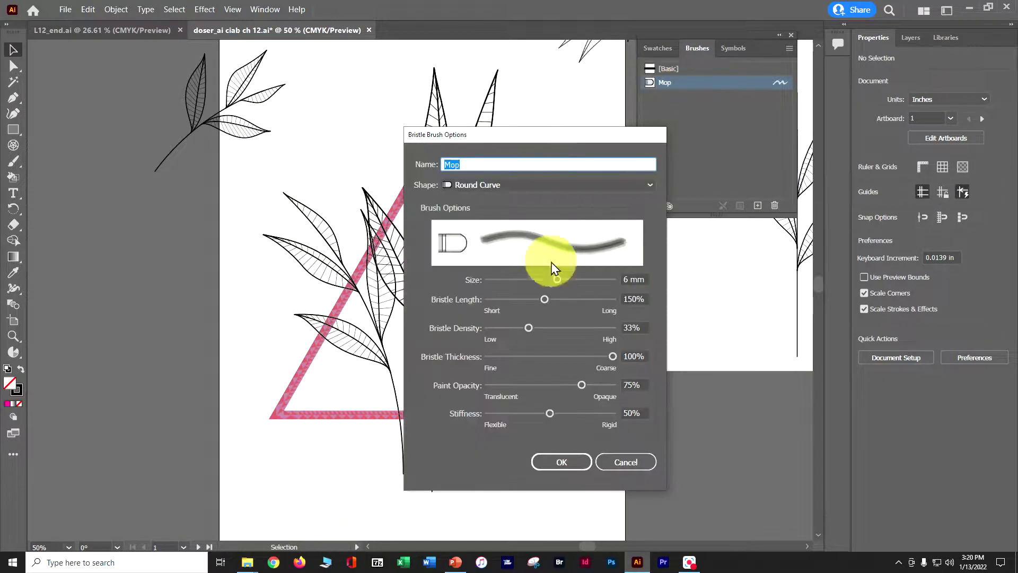
# Step: Give the Mop brush a Round Fan shape, 10 mm size and 70% bristle thickness
pyautogui.click(509, 185)
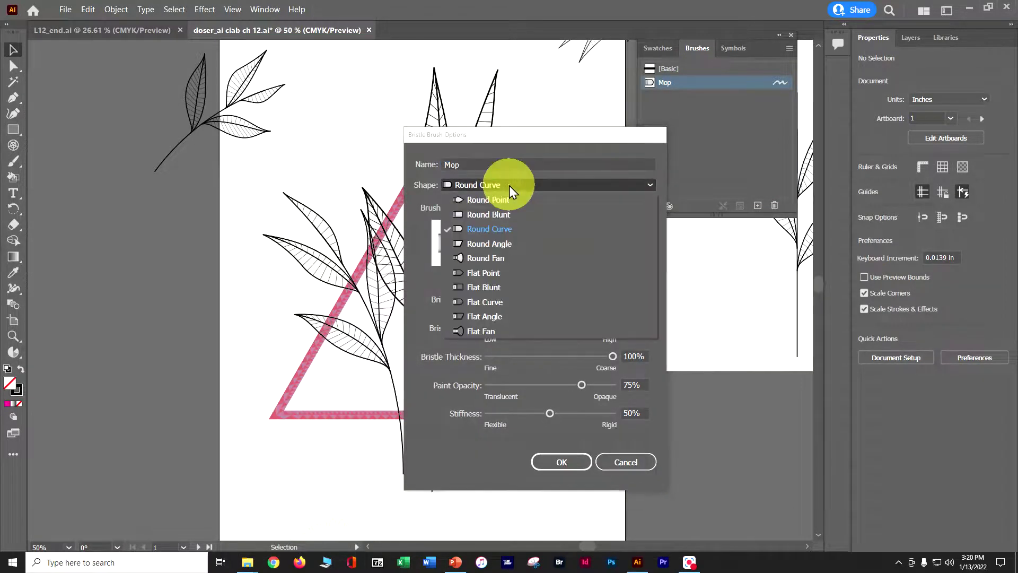
pyautogui.click(496, 257)
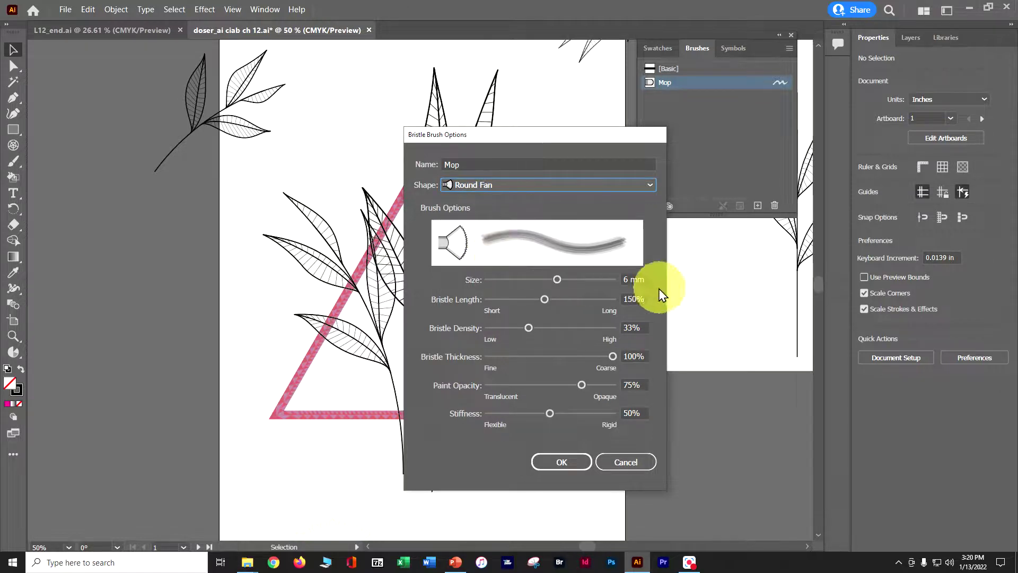
pyautogui.click(626, 279)
pyautogui.write('10')
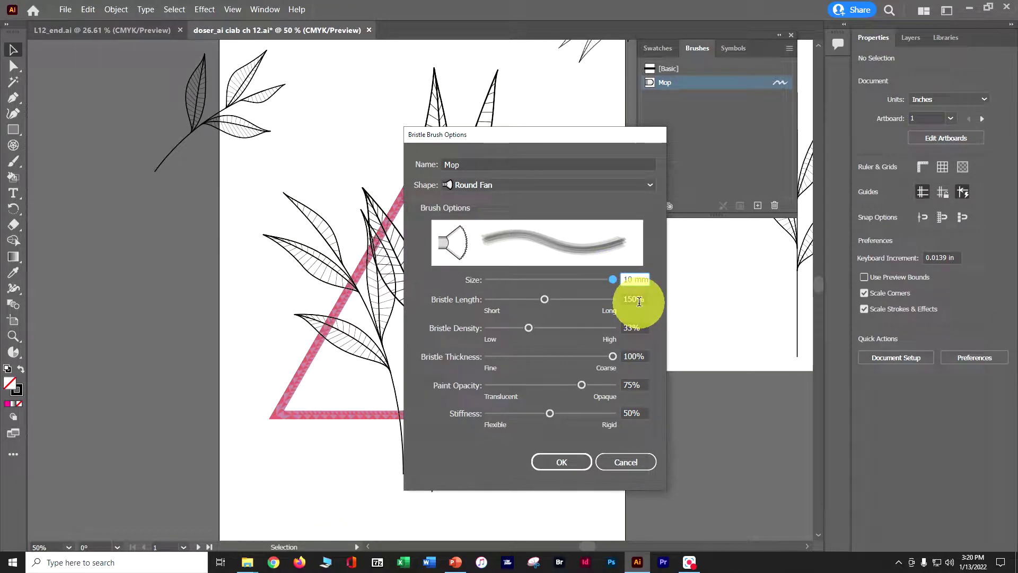
pyautogui.click(631, 351)
pyautogui.write('70')
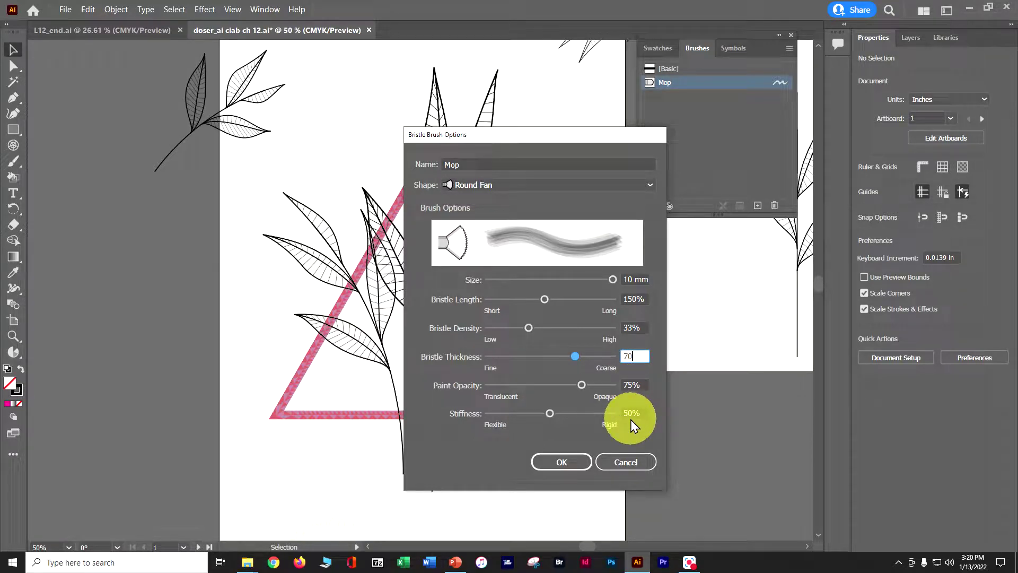
pyautogui.click(577, 463)
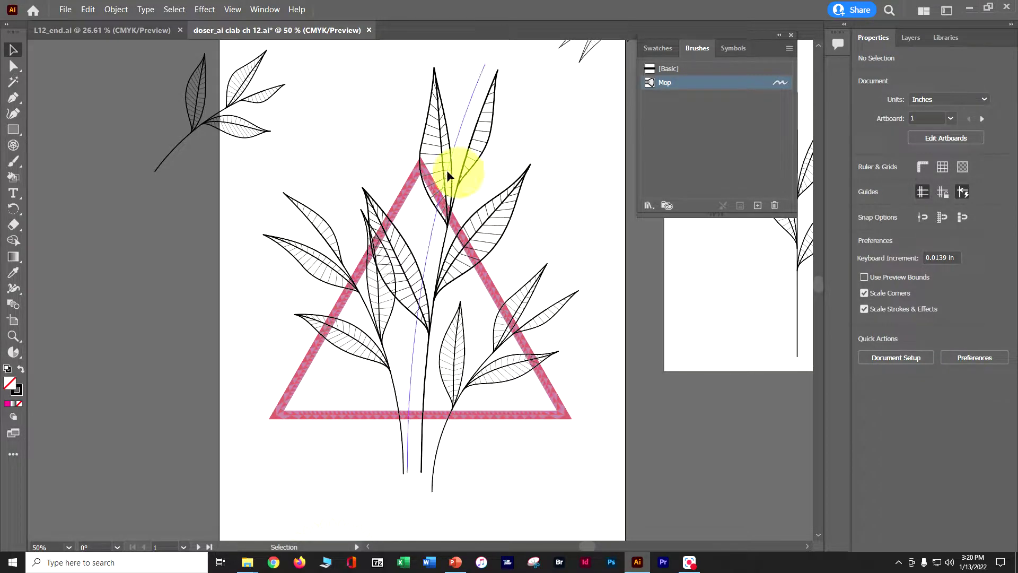
# Step: Fit the whole artboard in the window and switch to the Paintbrush tool
pyautogui.click(235, 12)
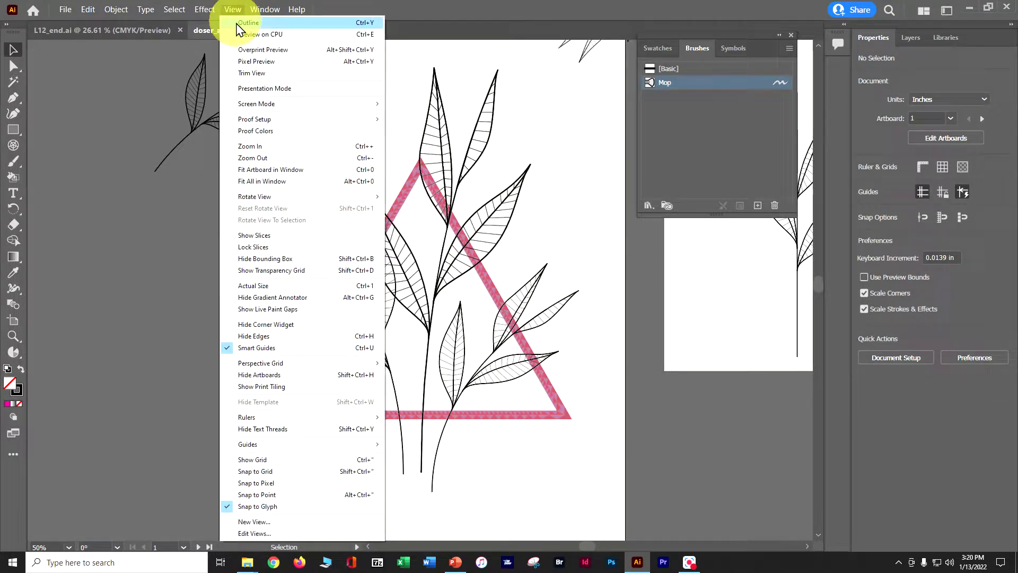
pyautogui.click(262, 170)
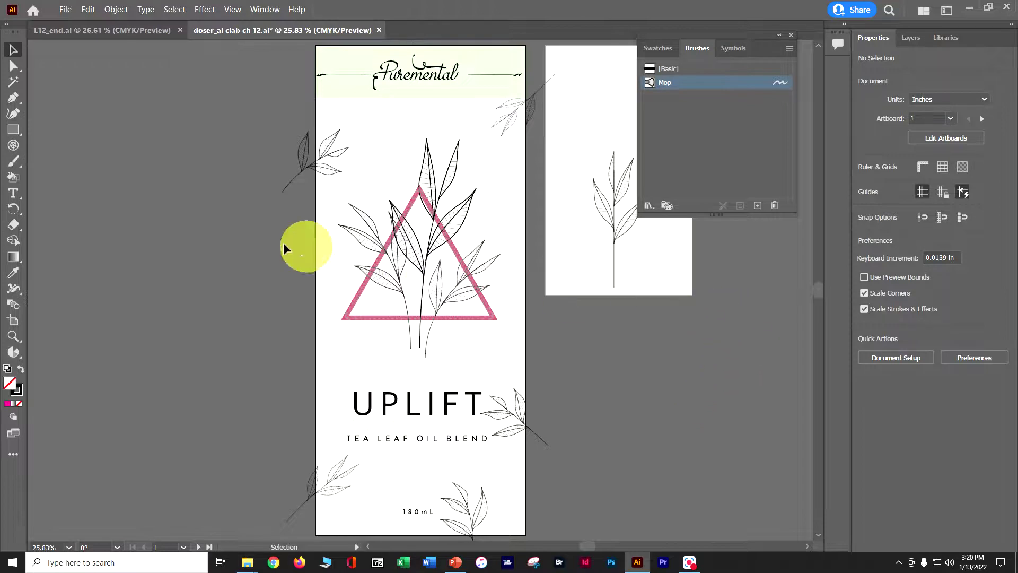
pyautogui.click(17, 161)
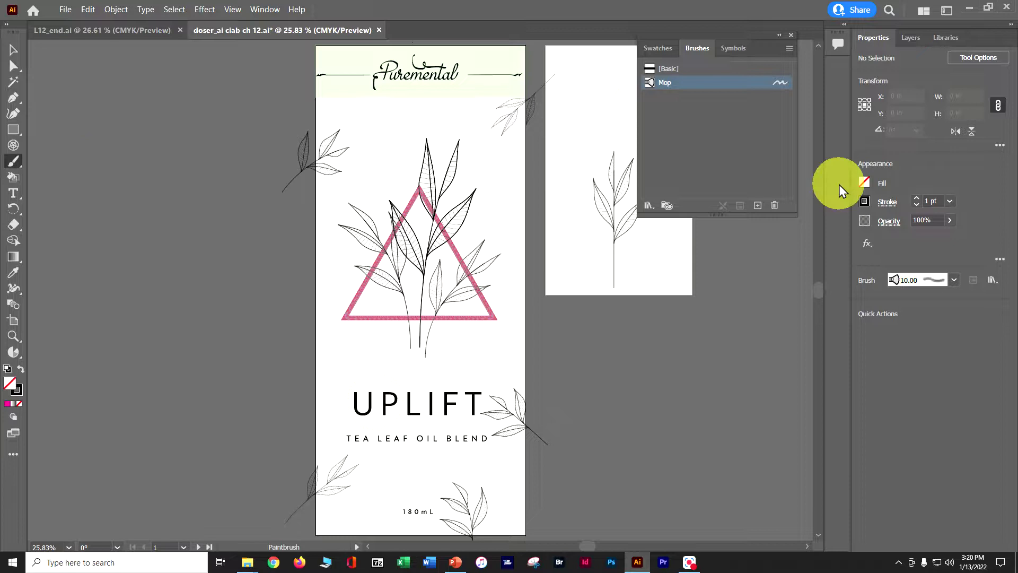
# Step: Set the stroke to a light green swatch with a 5 pt weight
pyautogui.click(865, 201)
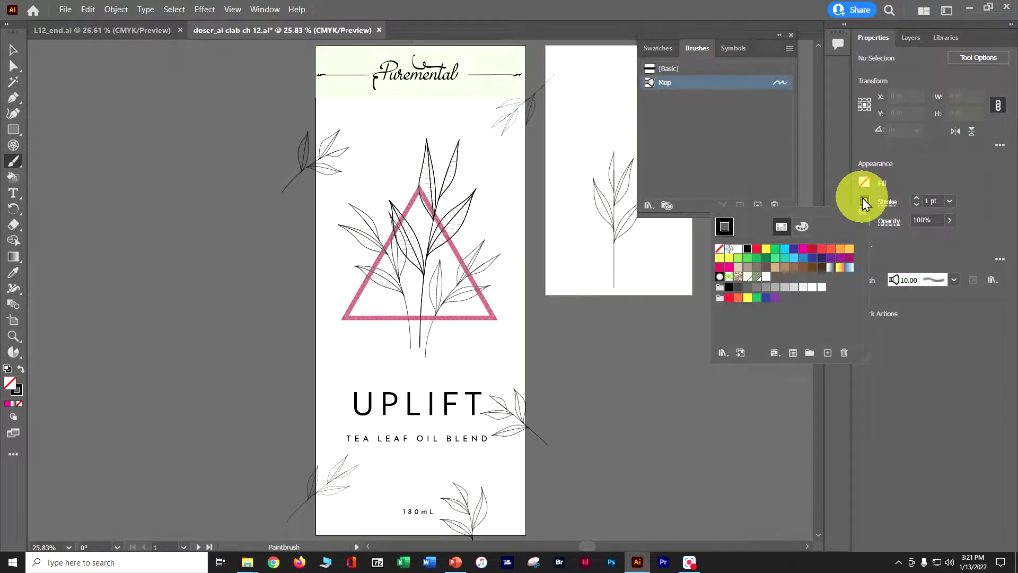
pyautogui.click(749, 277)
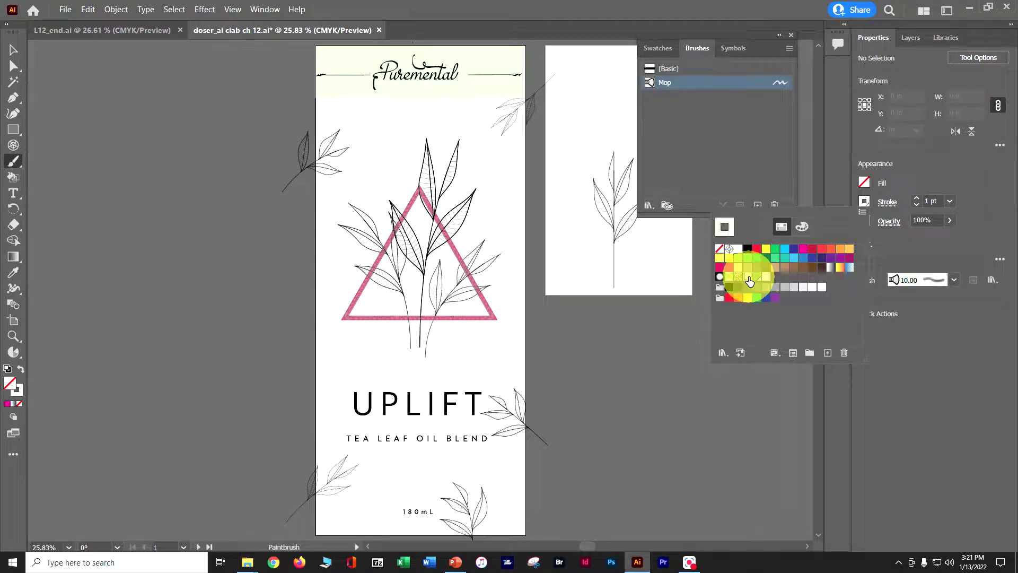
pyautogui.click(950, 206)
pyautogui.click(949, 202)
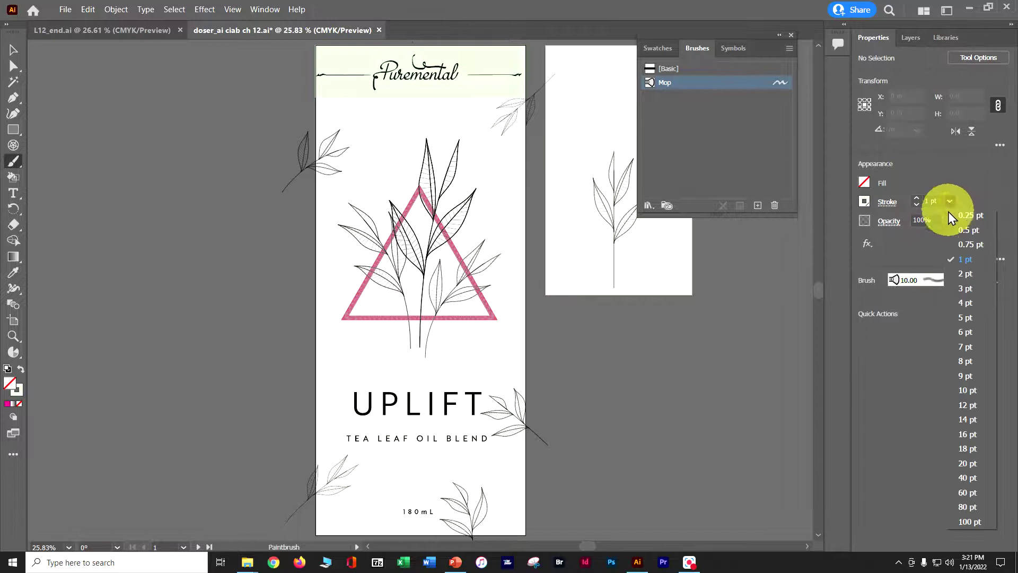
pyautogui.click(958, 318)
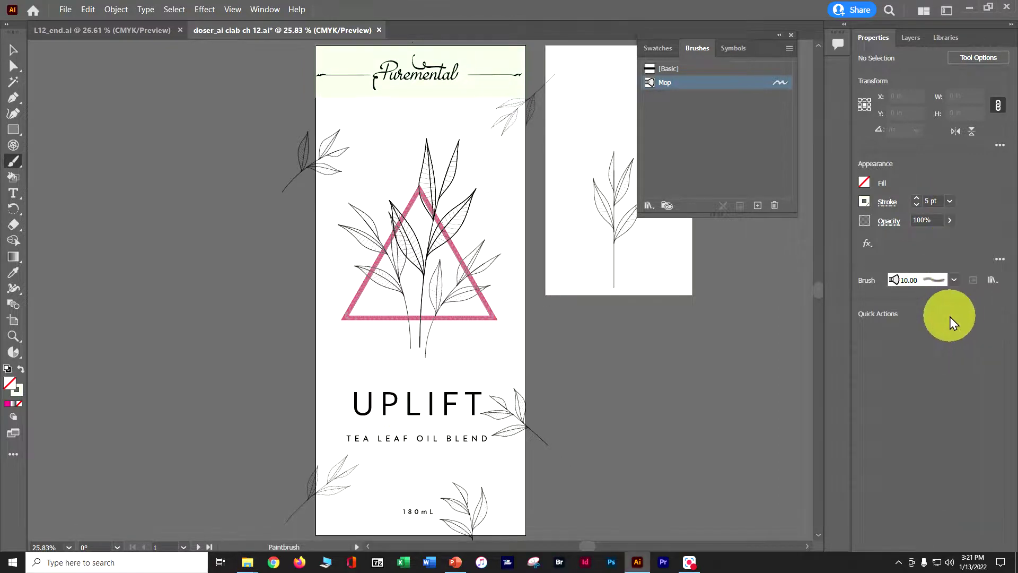
# Step: Compare against the L12_end.ai reference, then return to the doser_ai ciab ch 12.ai working file
pyautogui.click(134, 32)
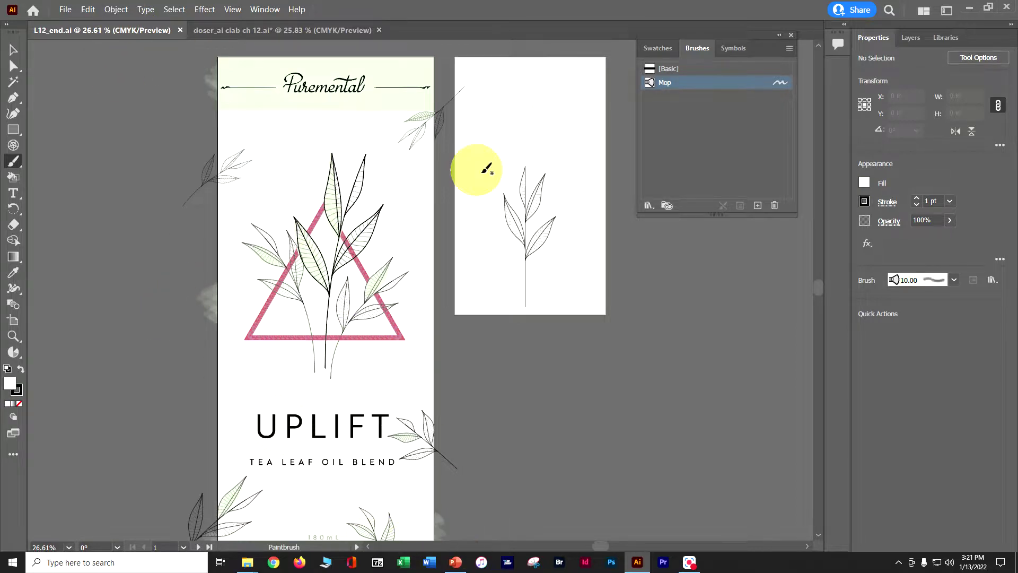
pyautogui.click(220, 30)
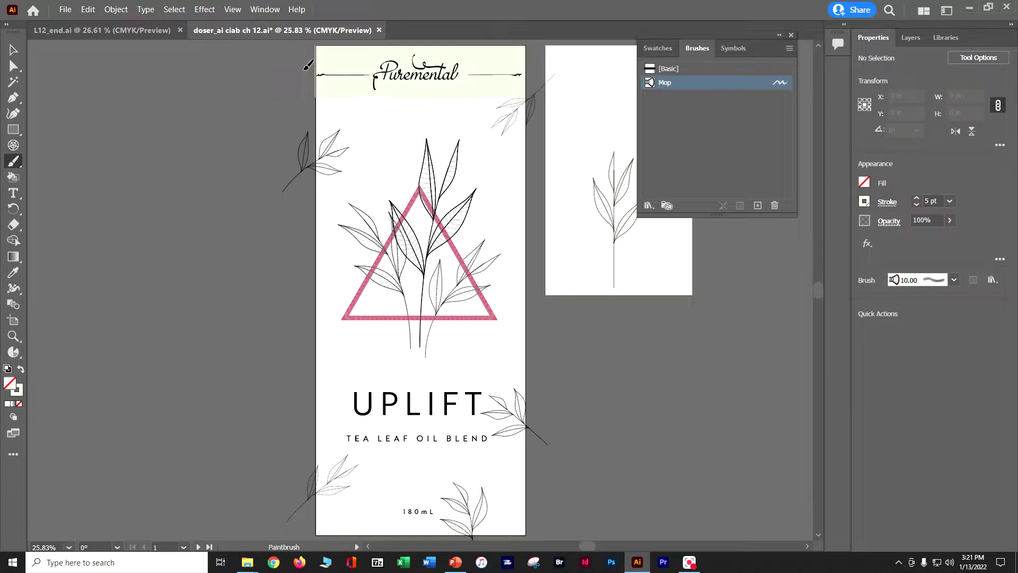
pyautogui.click(552, 148)
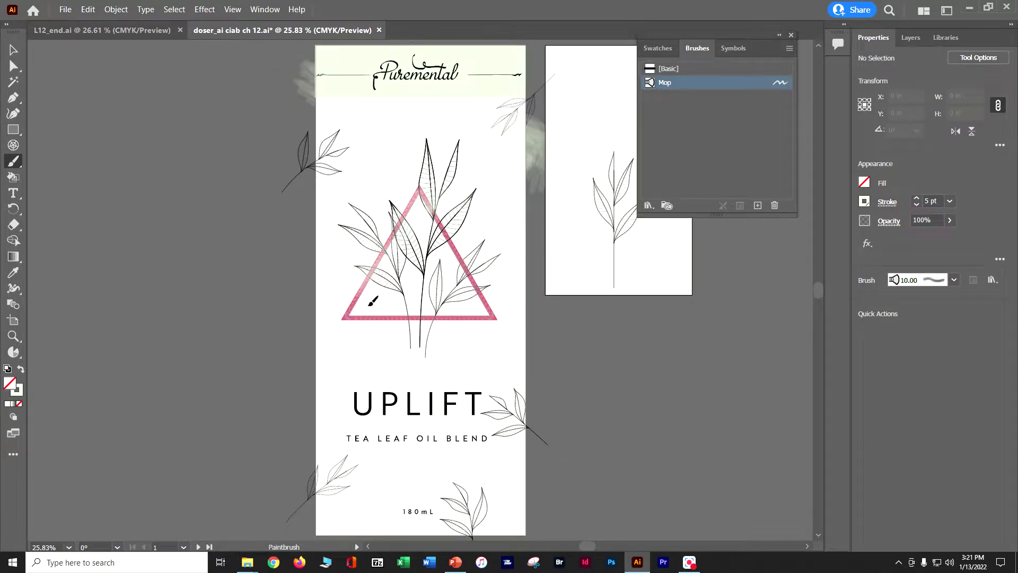
pyautogui.click(514, 342)
# Step: Paint pale green Mop strokes past the lower right, across the lower left, and up through the triangle
pyautogui.moveTo(589, 470)
pyautogui.mouseDown()
pyautogui.moveTo(580, 511)
pyautogui.moveTo(498, 503)
pyautogui.mouseUp()
pyautogui.moveTo(365, 534)
pyautogui.mouseDown()
pyautogui.moveTo(245, 525)
pyautogui.moveTo(212, 485)
pyautogui.mouseUp()
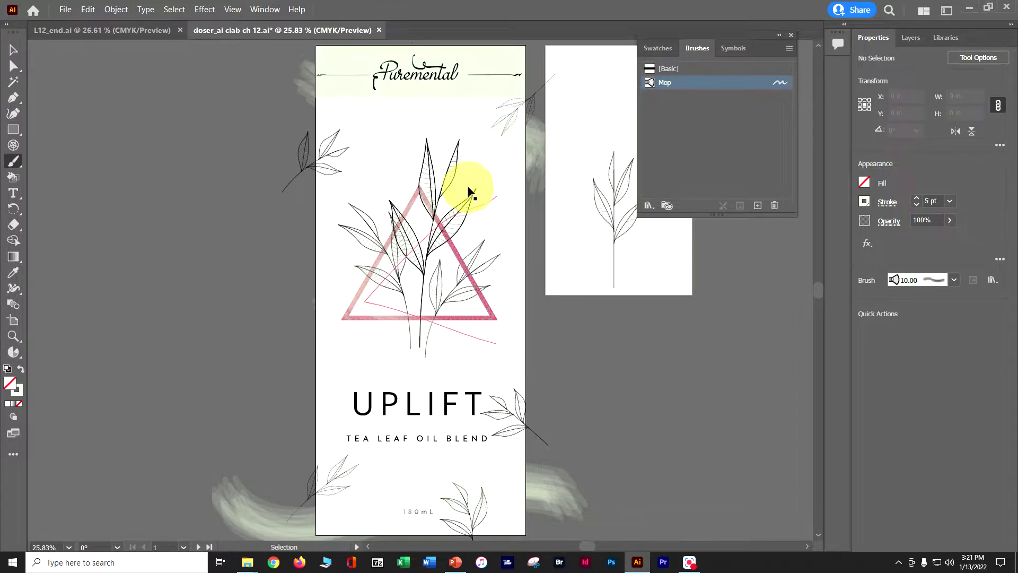
pyautogui.press('ctrl')
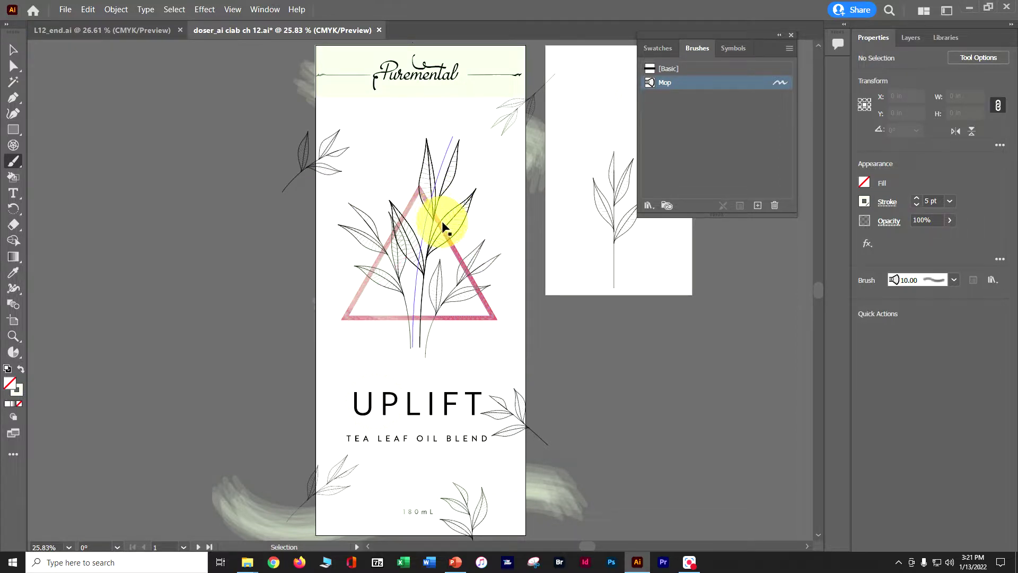
pyautogui.keyDown('ctrl'); pyautogui.click(488, 207); pyautogui.keyUp('ctrl')
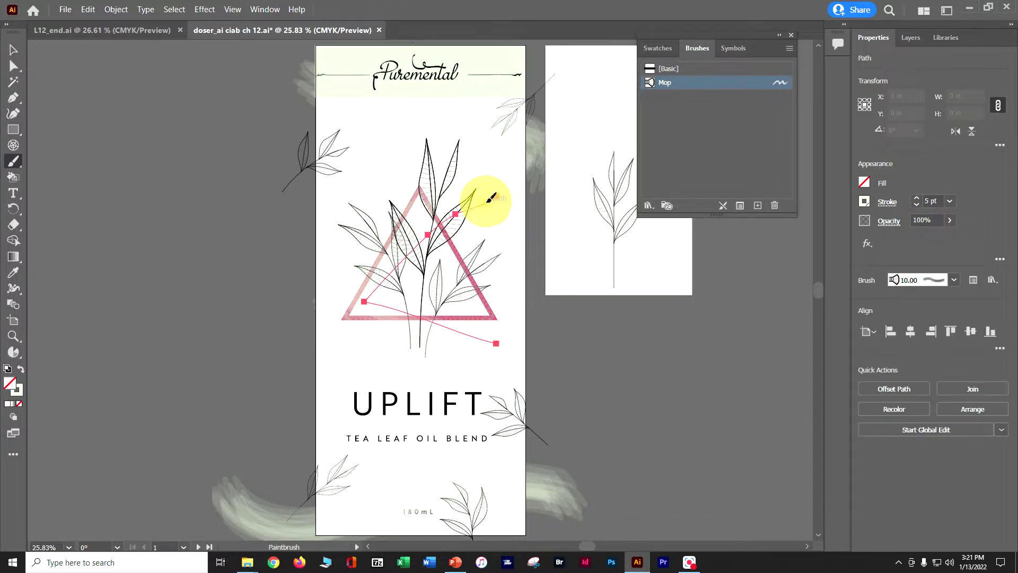
pyautogui.moveTo(497, 196); pyautogui.dragTo(529, 149)
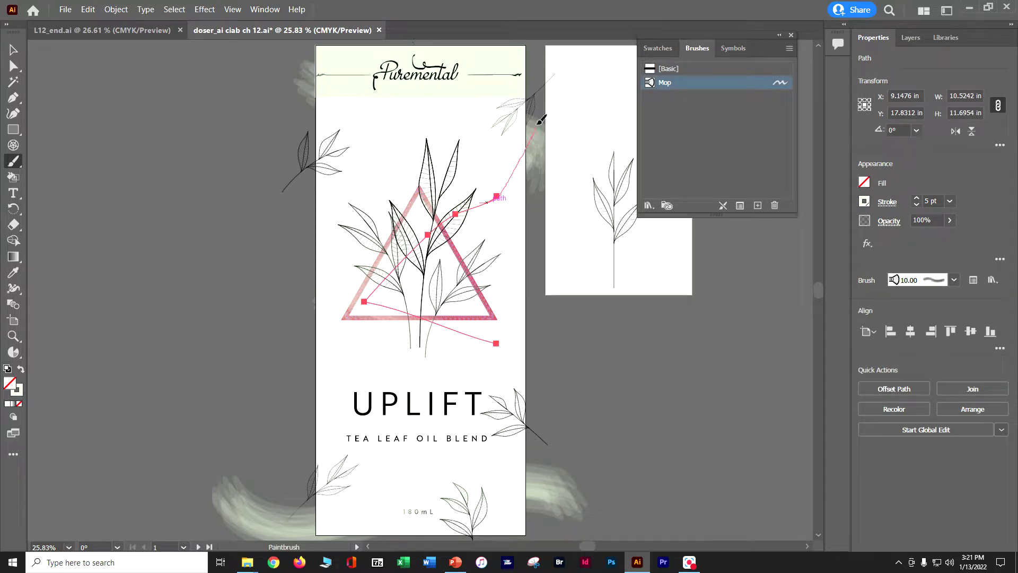
pyautogui.click(541, 120)
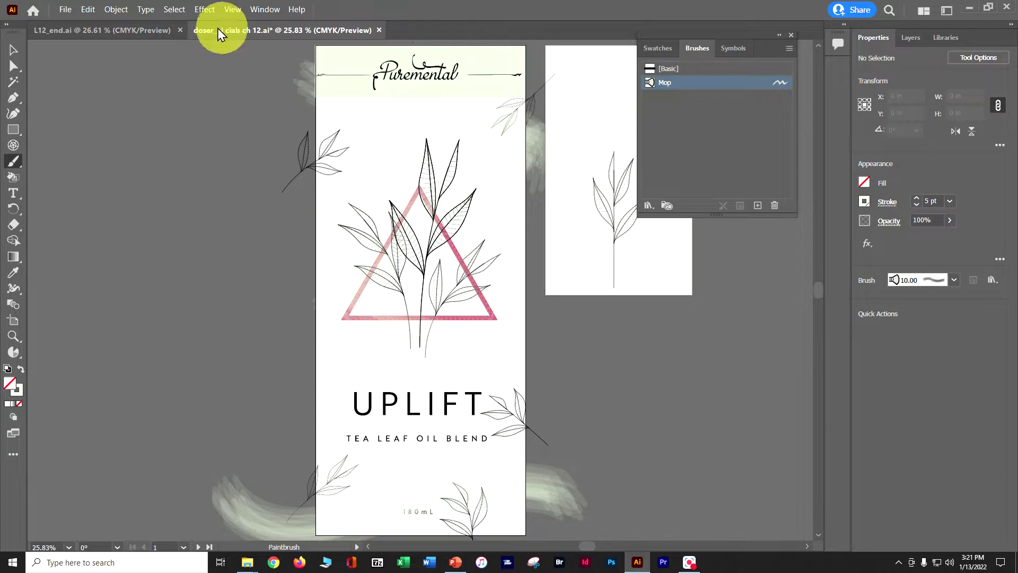
# Step: In Outline view, select every bristle-brush stroke in the document
pyautogui.click(233, 10)
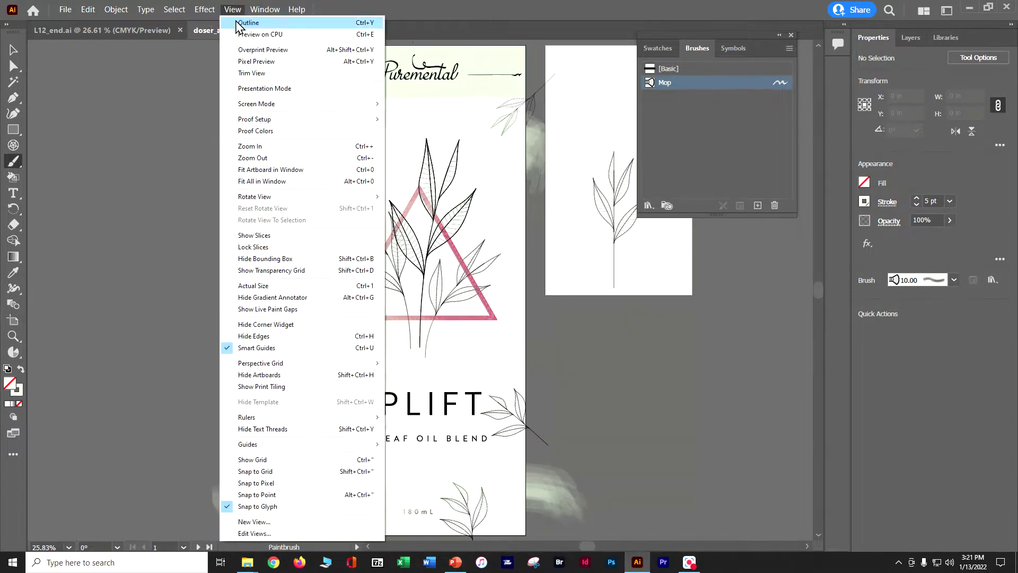
pyautogui.click(236, 21)
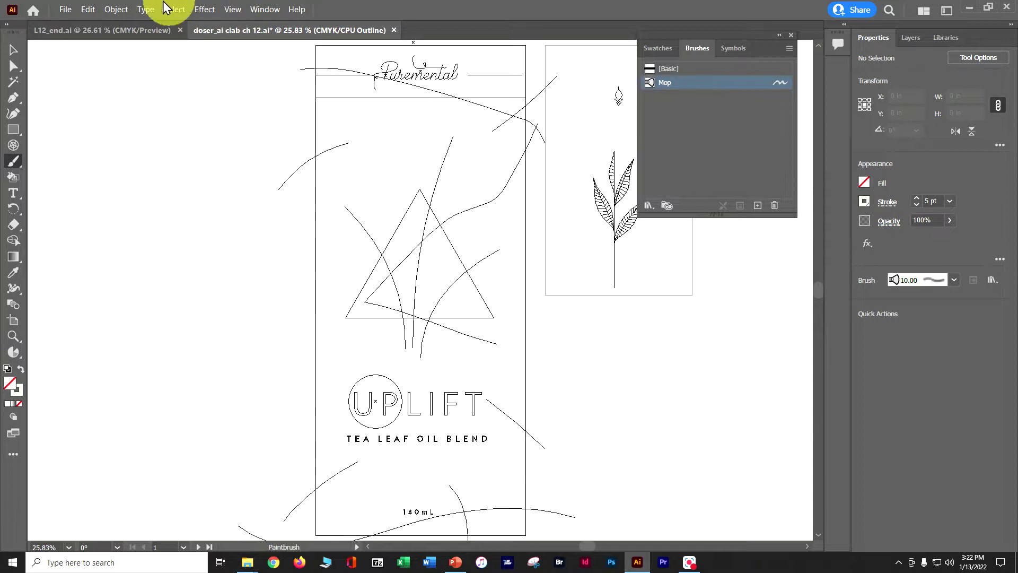
pyautogui.click(13, 49)
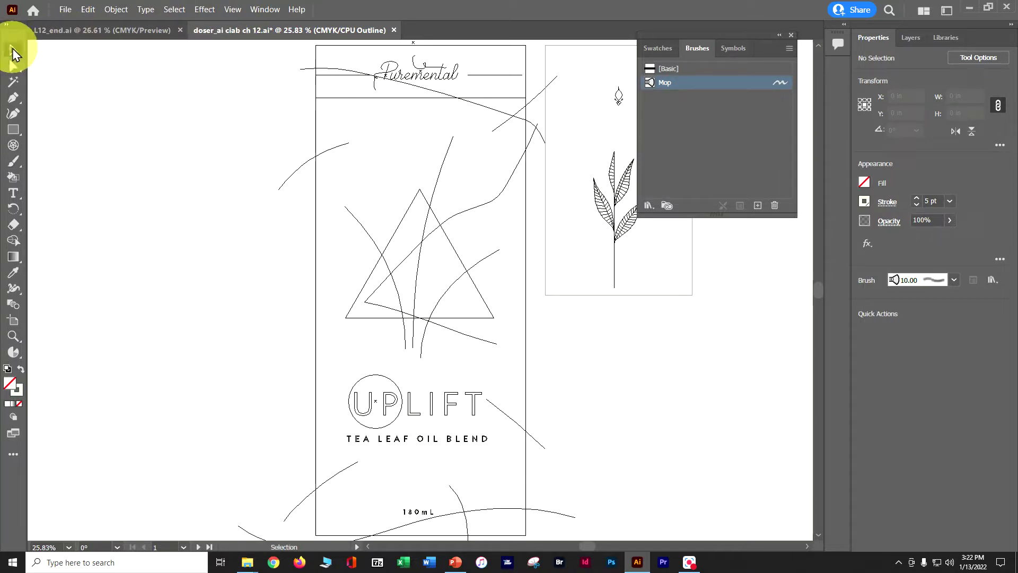
pyautogui.click(481, 106)
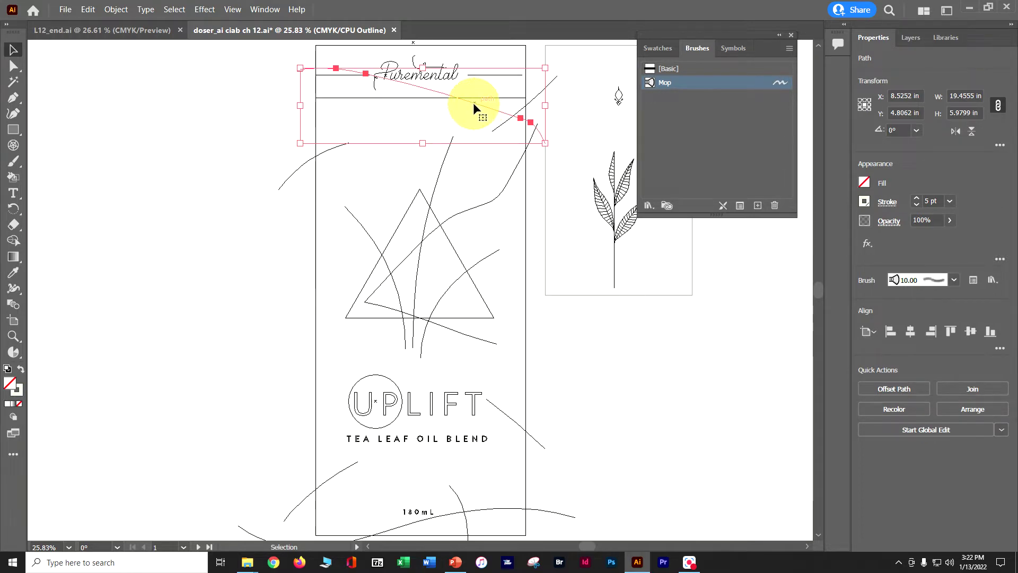
pyautogui.click(173, 9)
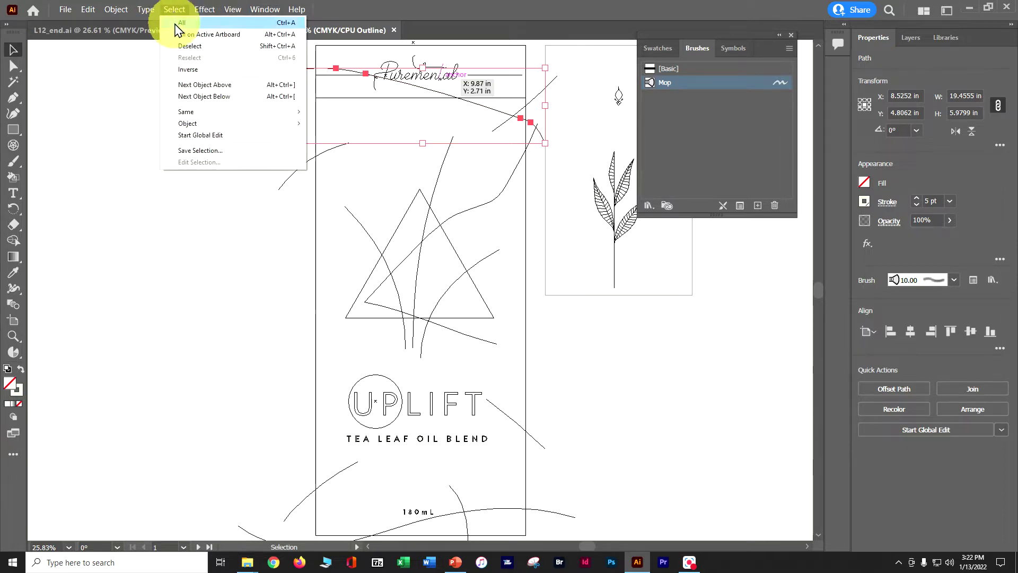
pyautogui.moveTo(215, 127)
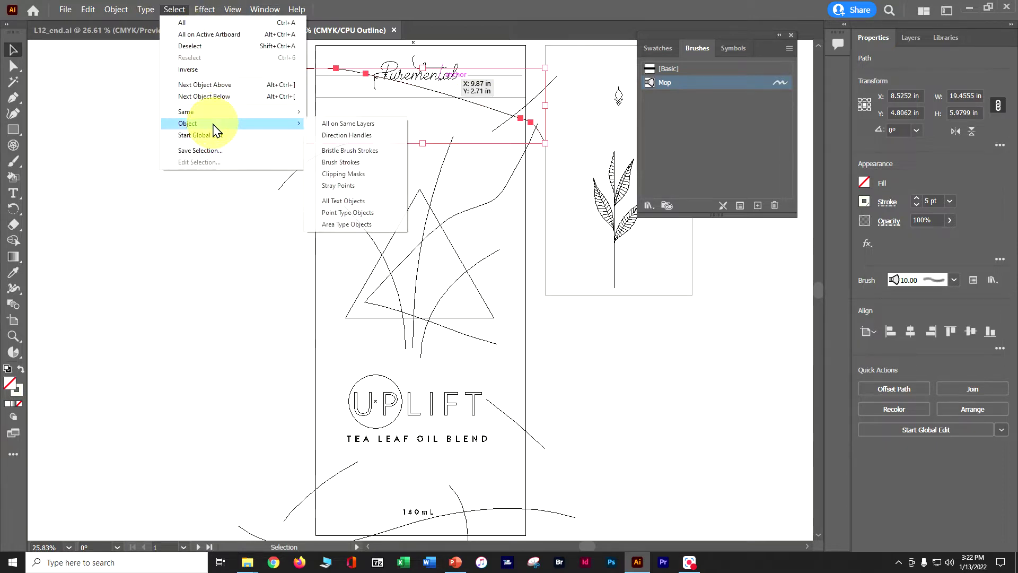
pyautogui.click(321, 153)
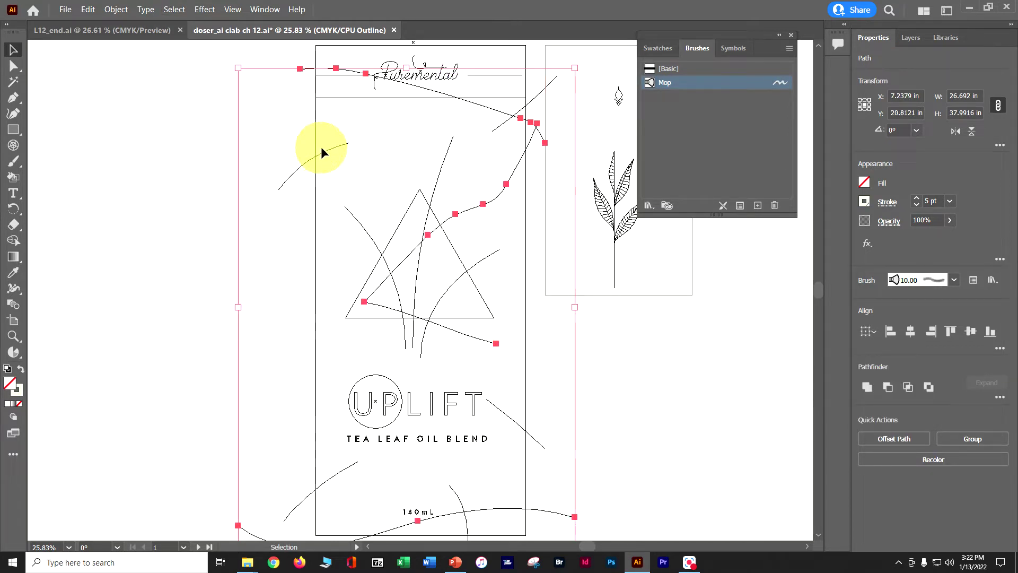
# Step: Group the selected strokes, return to GPU Preview, and deselect
pyautogui.click(947, 441)
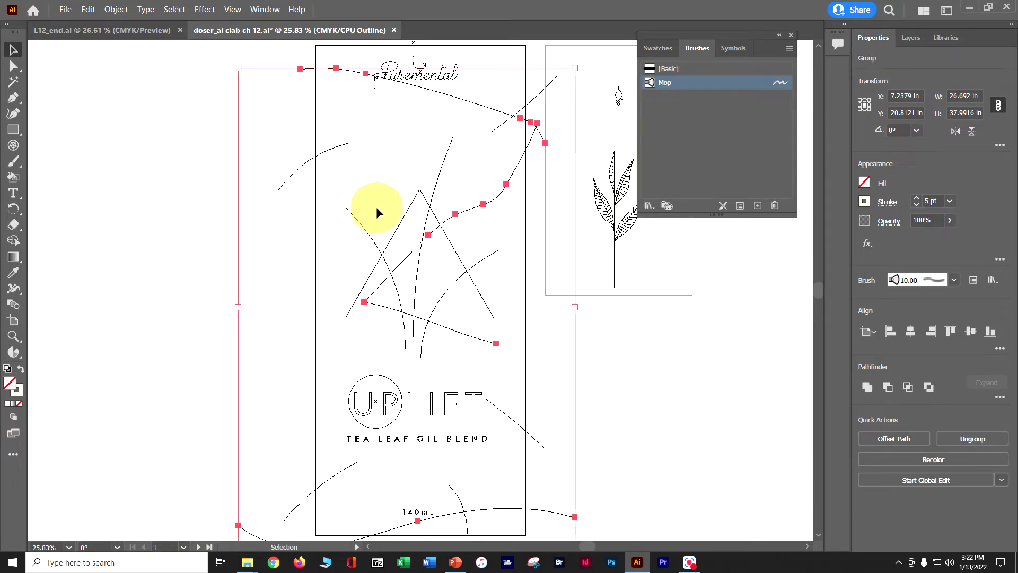
pyautogui.click(233, 9)
pyautogui.click(238, 22)
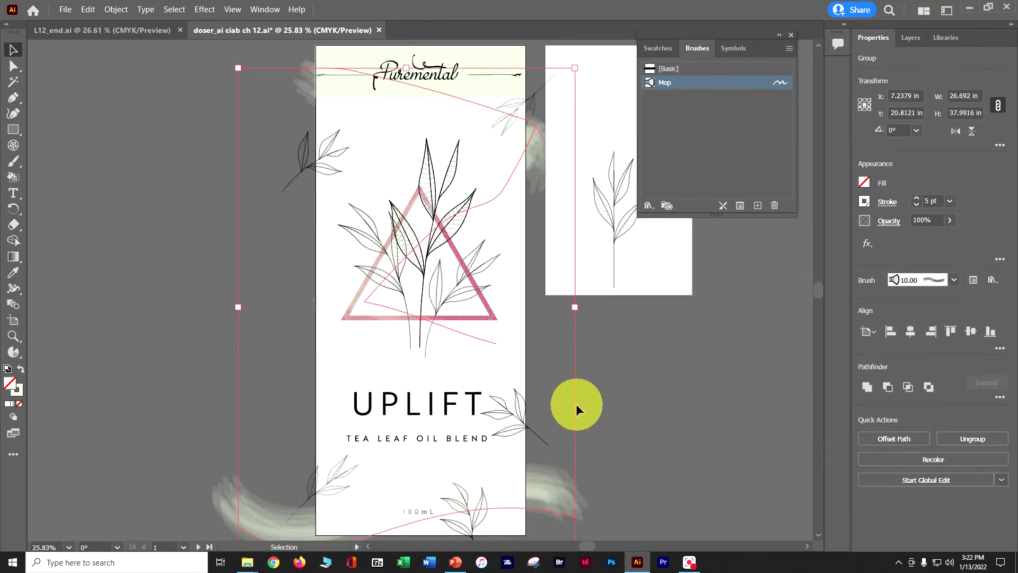
pyautogui.click(693, 429)
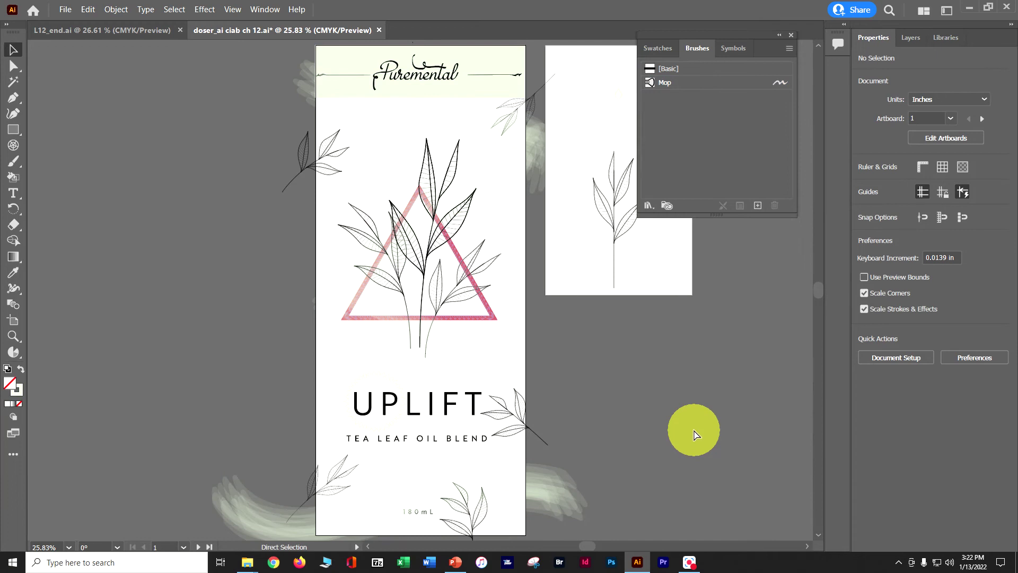